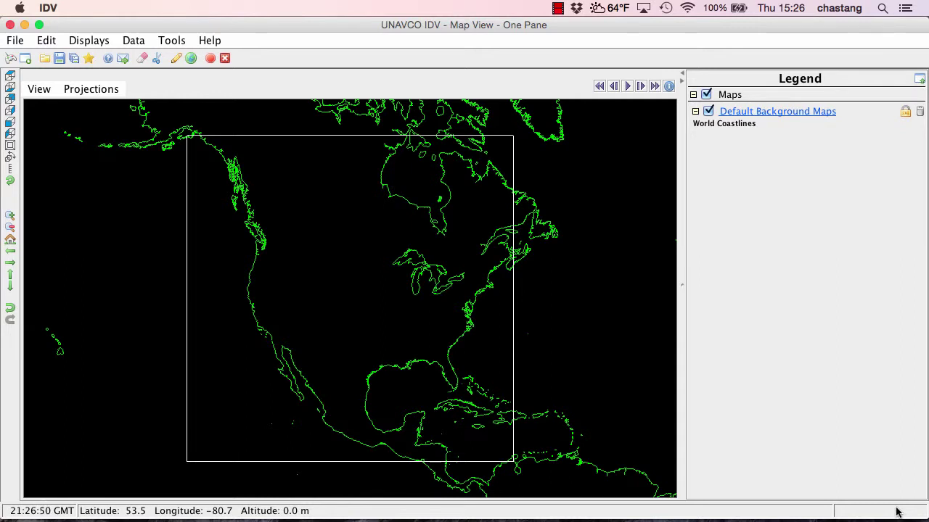
Add data.csv from the tmp folder as a data source through the Files chooser.
left_click(10, 59)
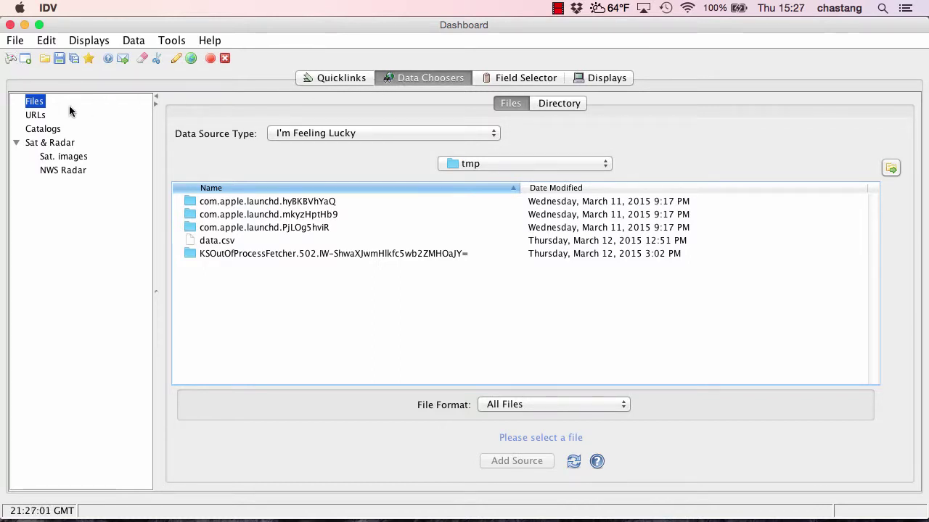
left_click(36, 104)
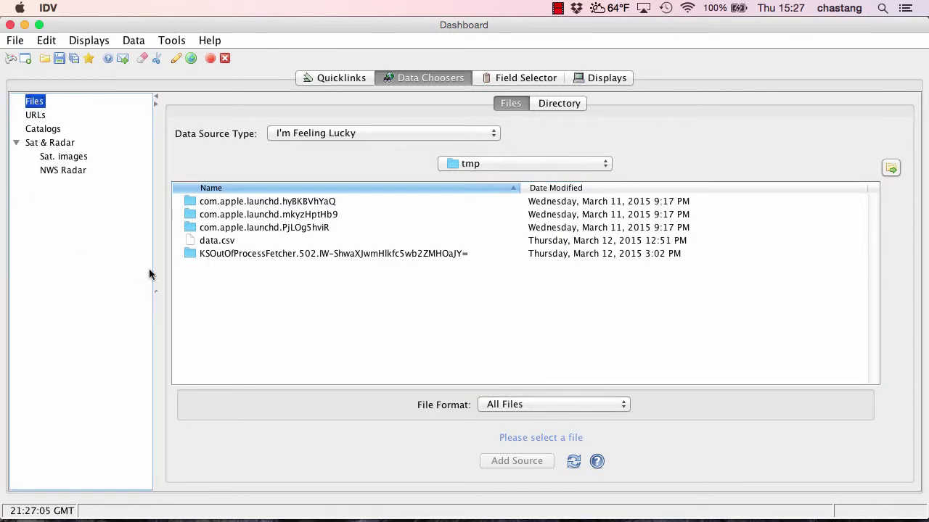
left_click(216, 243)
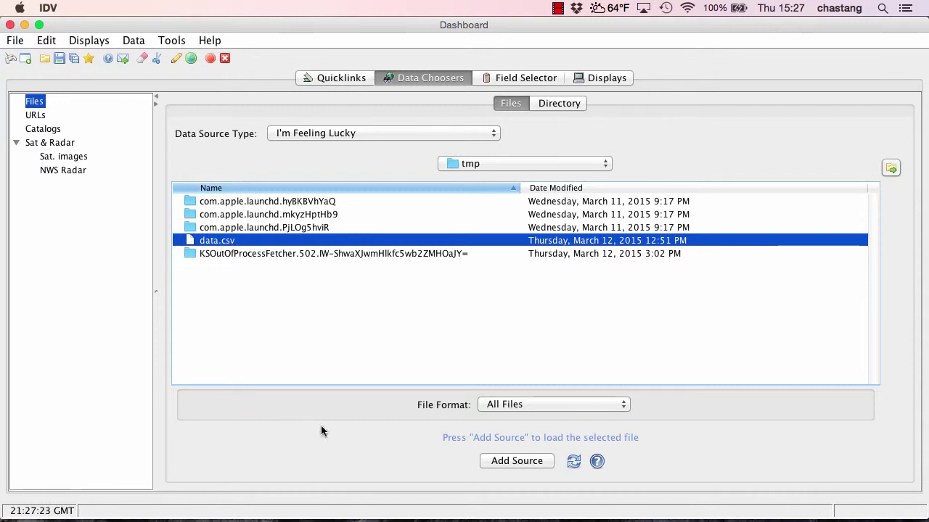
left_click(501, 461)
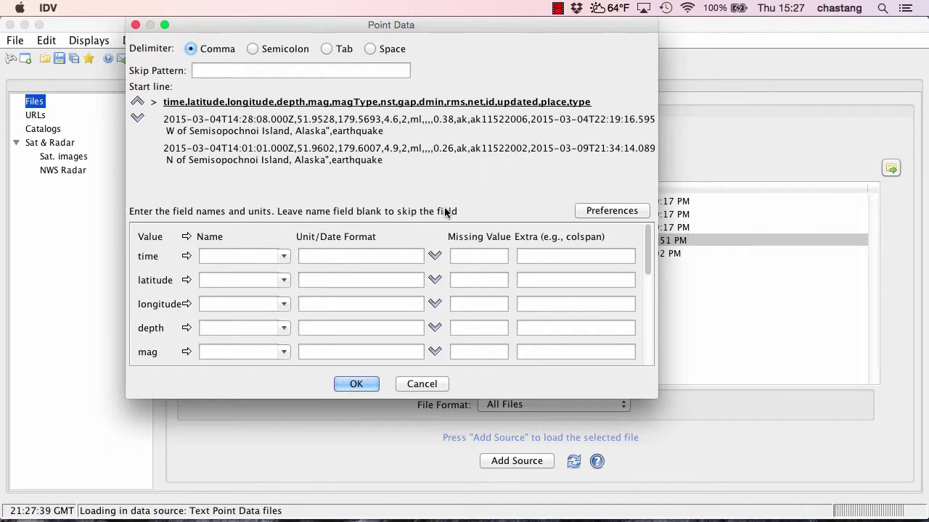
Start reading at the first data row and name the first column Time.
left_click(140, 124)
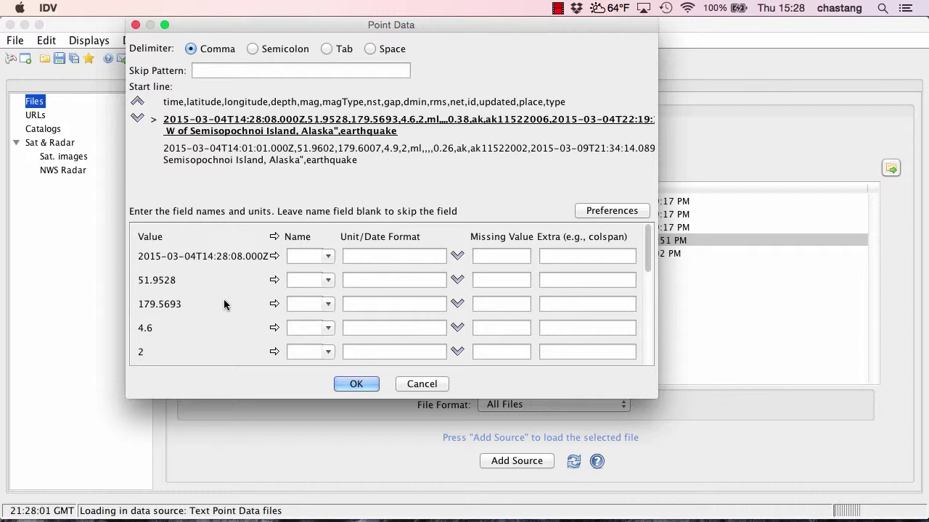
left_click(329, 258)
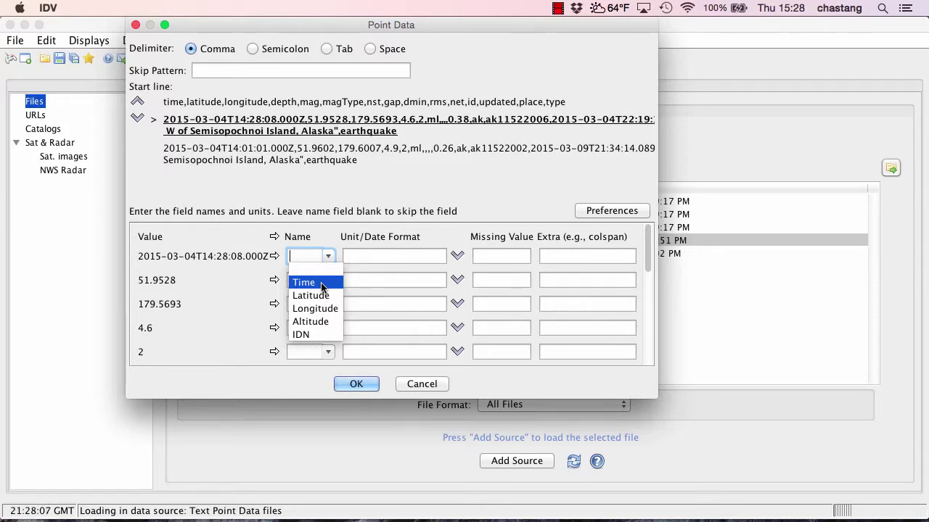
left_click(323, 286)
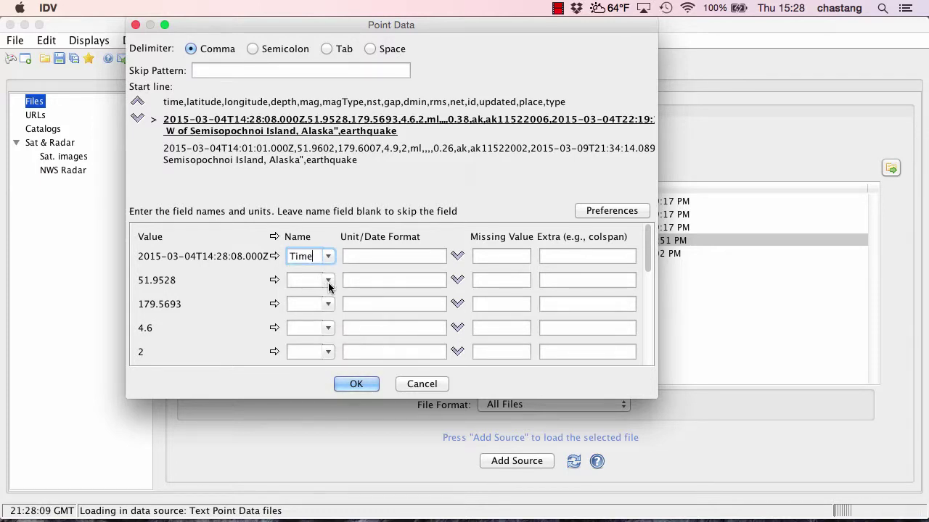
Give Time the yyyy-MM-dd'T'HH:mm:ss'Z' format, edited to add .sss fractional seconds.
left_click(456, 255)
mouse_move(463, 273)
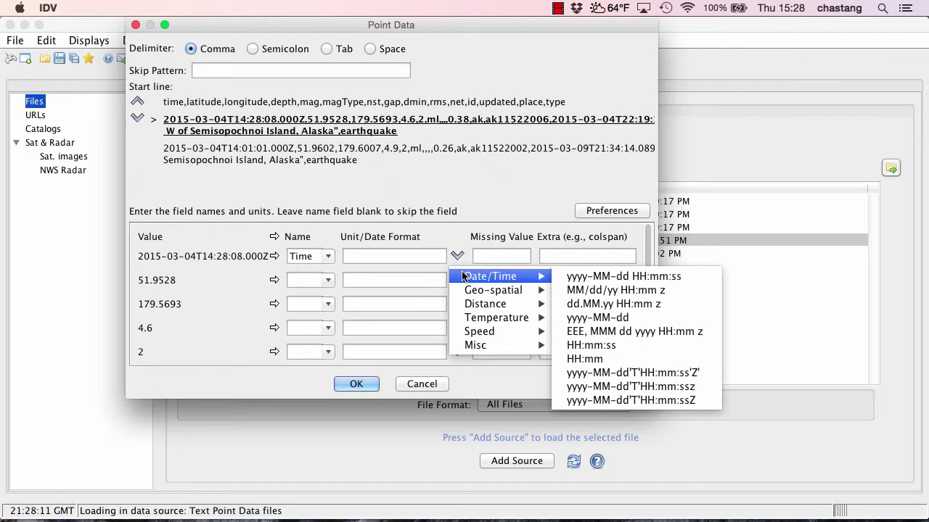
left_click(594, 372)
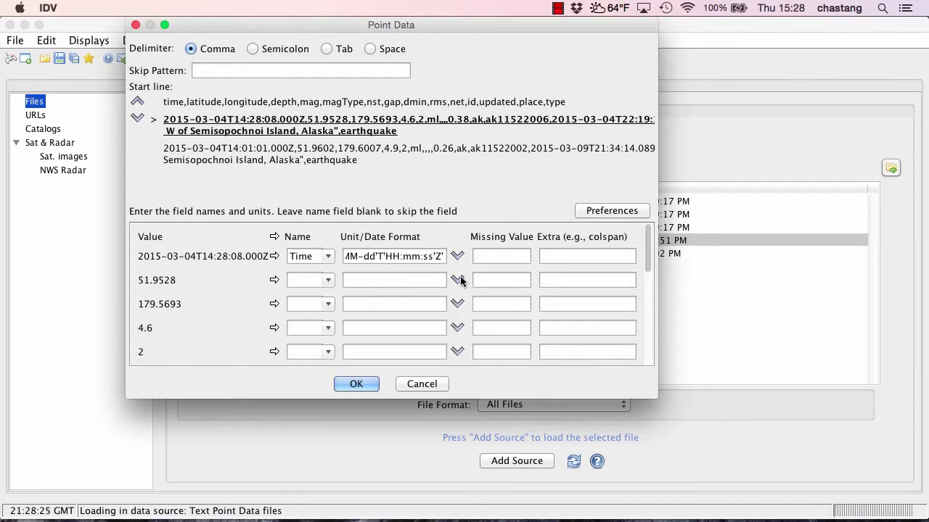
left_click(433, 257)
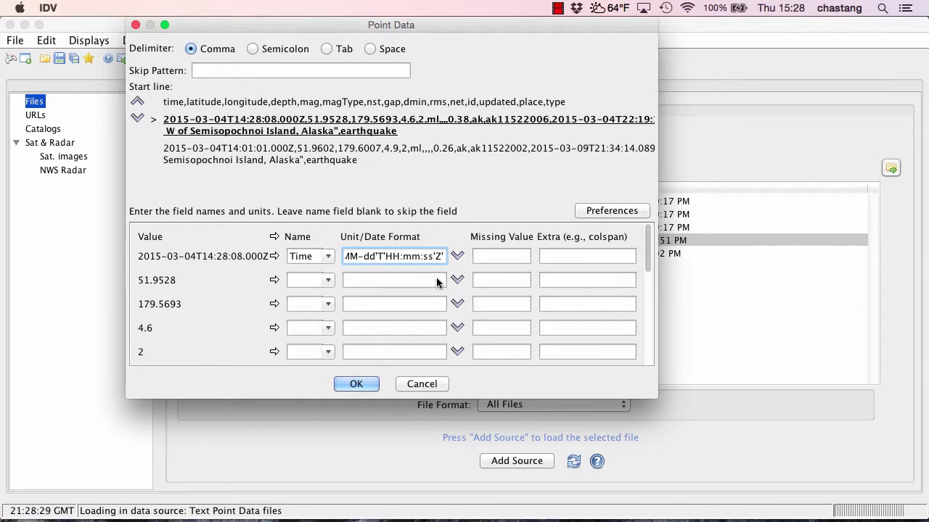
type(".sss")
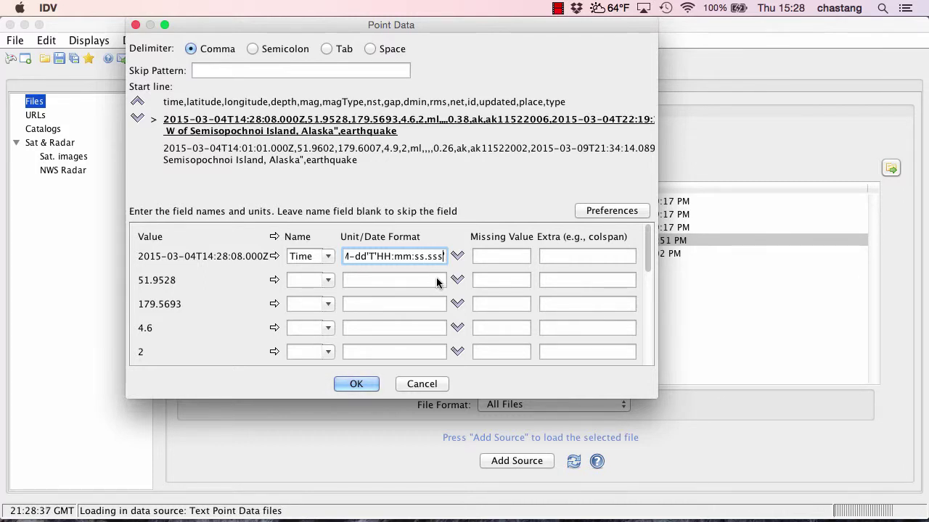
Name columns two to four Latitude, Longitude and Altitude.
left_click(327, 280)
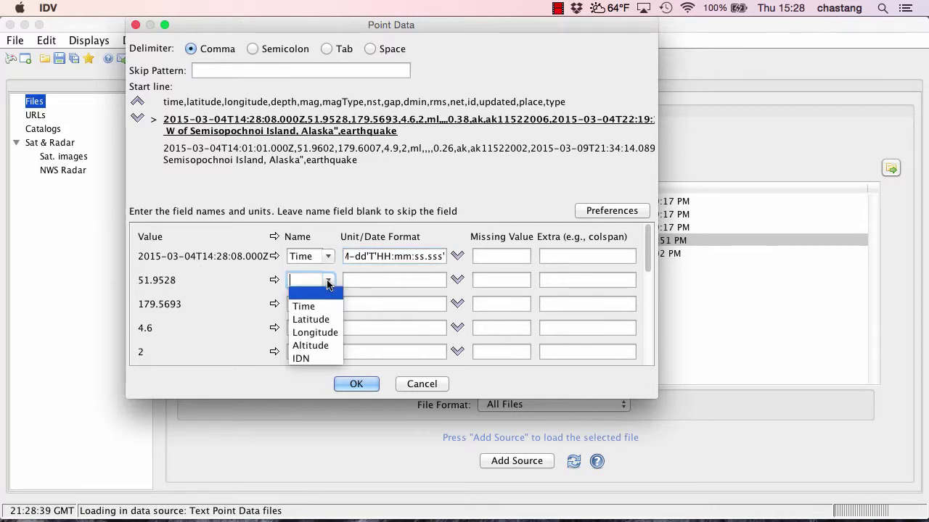
left_click(322, 319)
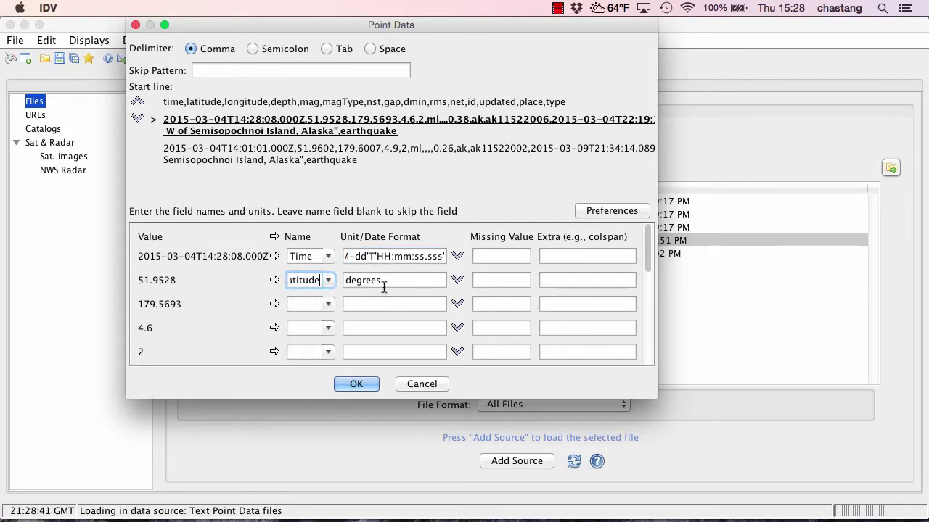
left_click(326, 305)
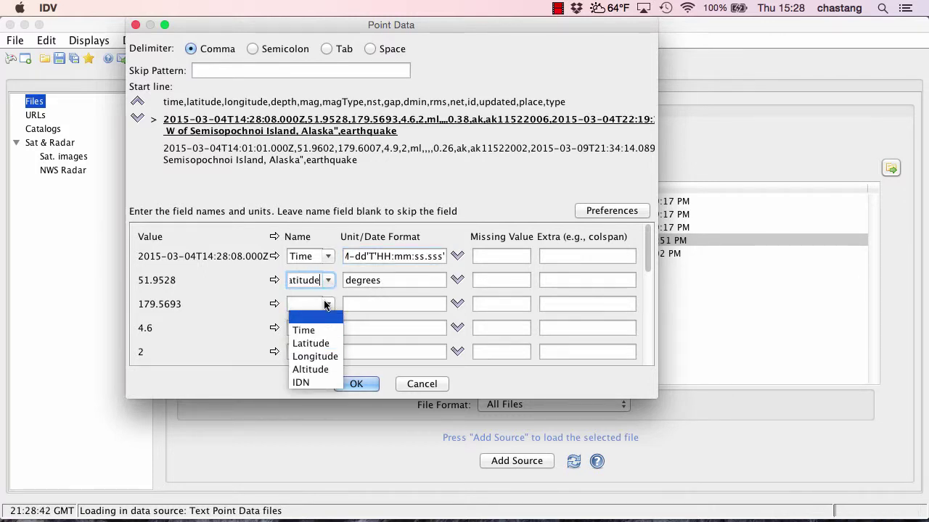
left_click(315, 356)
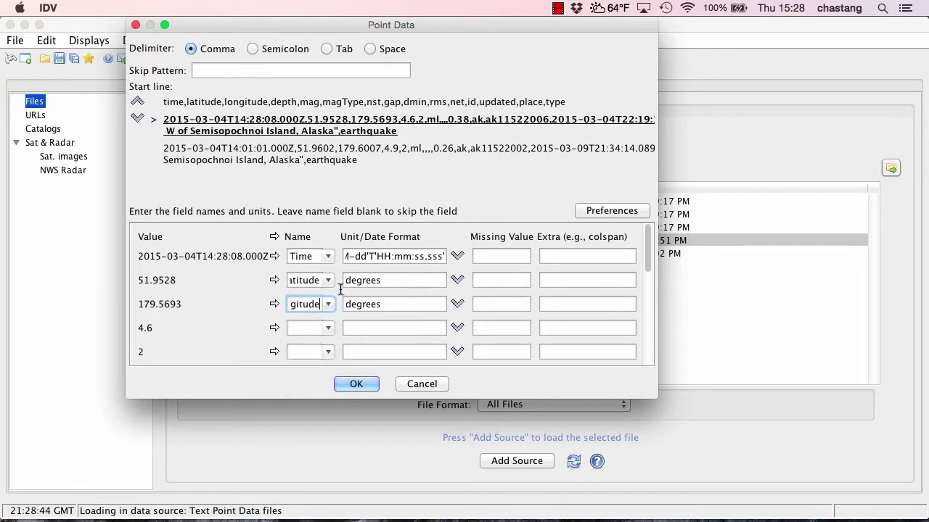
left_click(329, 328)
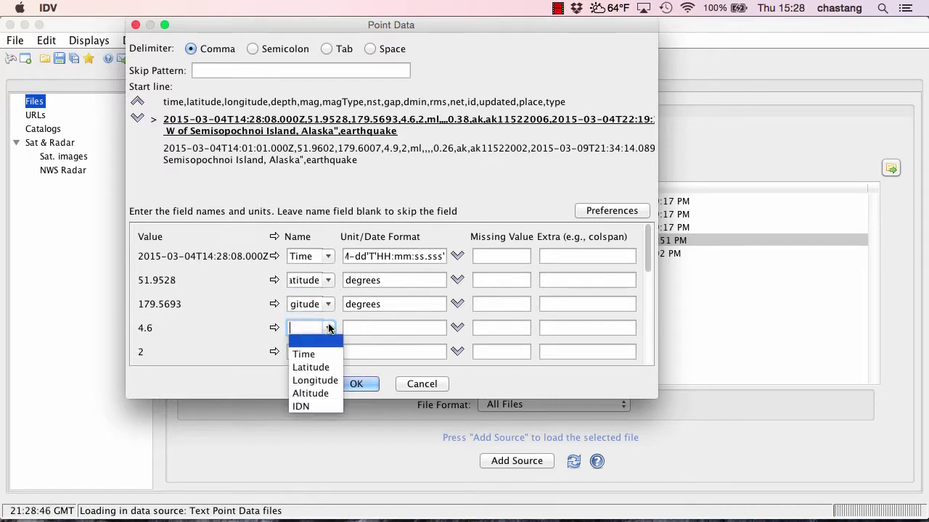
left_click(314, 393)
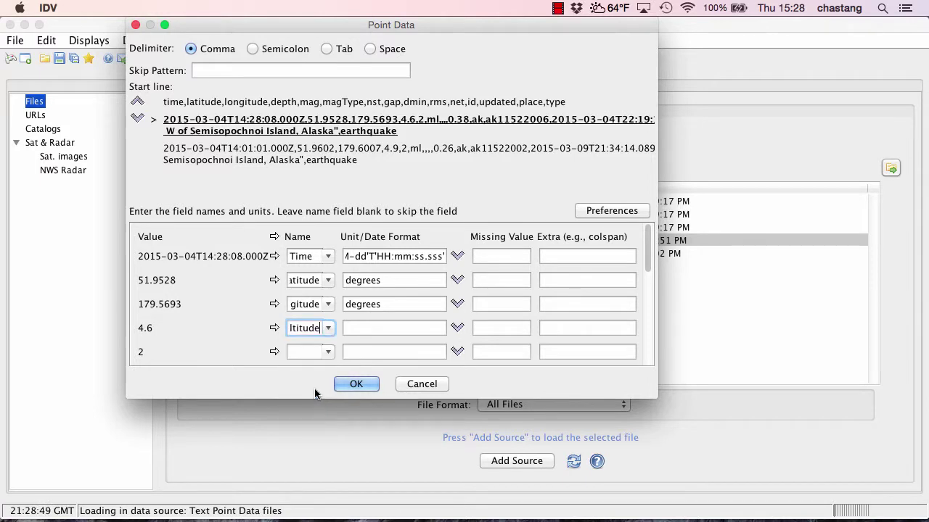
Set Altitude to kilometer with extra scale=-1, and name the fifth column mag.
left_click(457, 328)
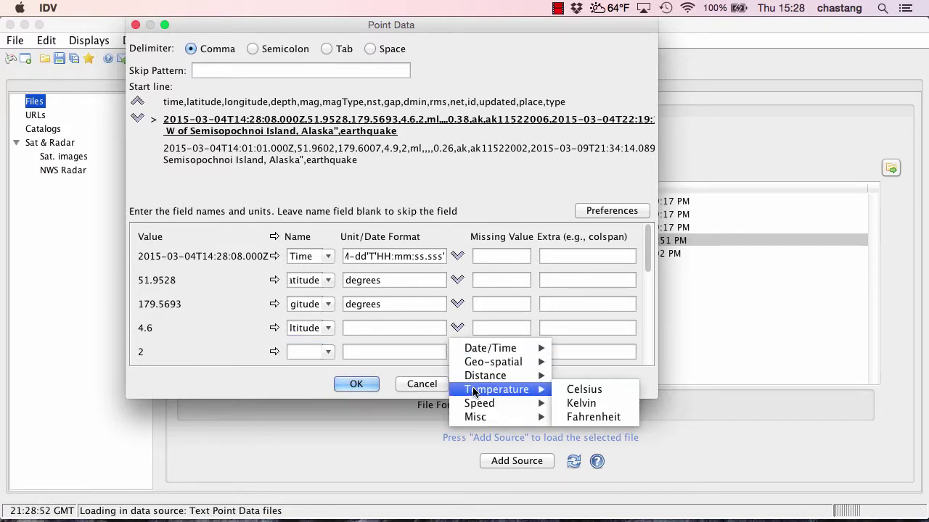
mouse_move(473, 382)
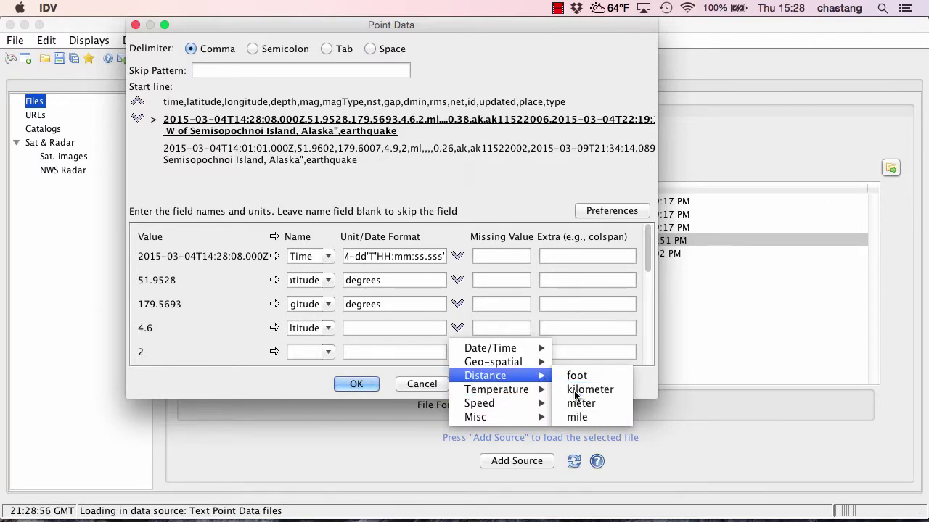
left_click(574, 390)
left_click(560, 328)
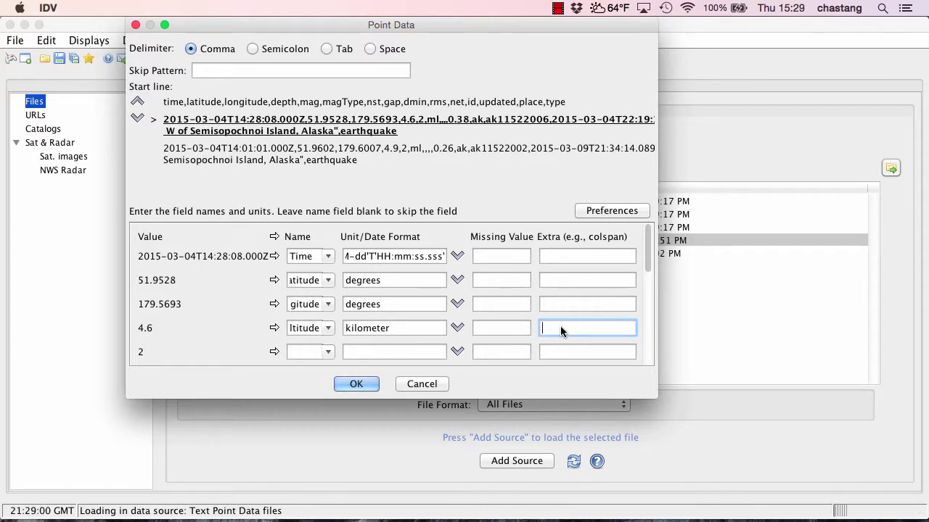
type("scale=-1")
left_click(320, 353)
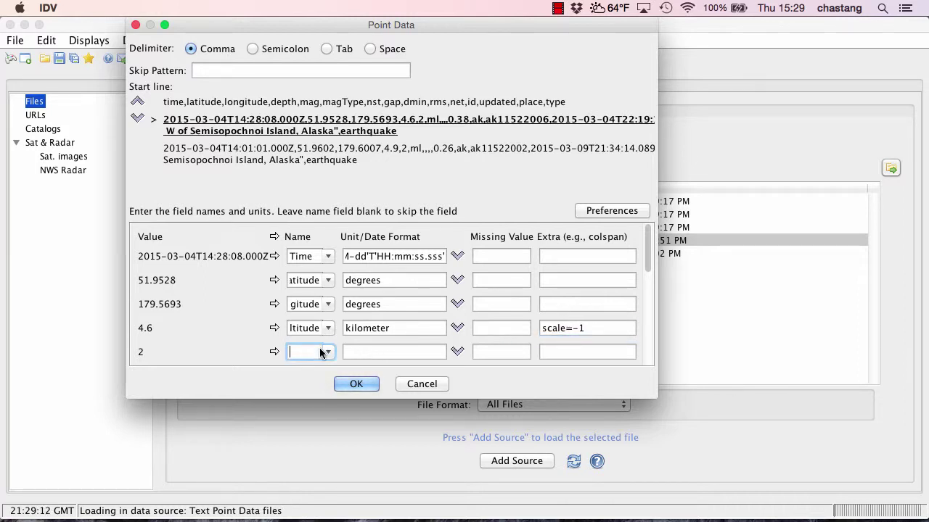
type("mag")
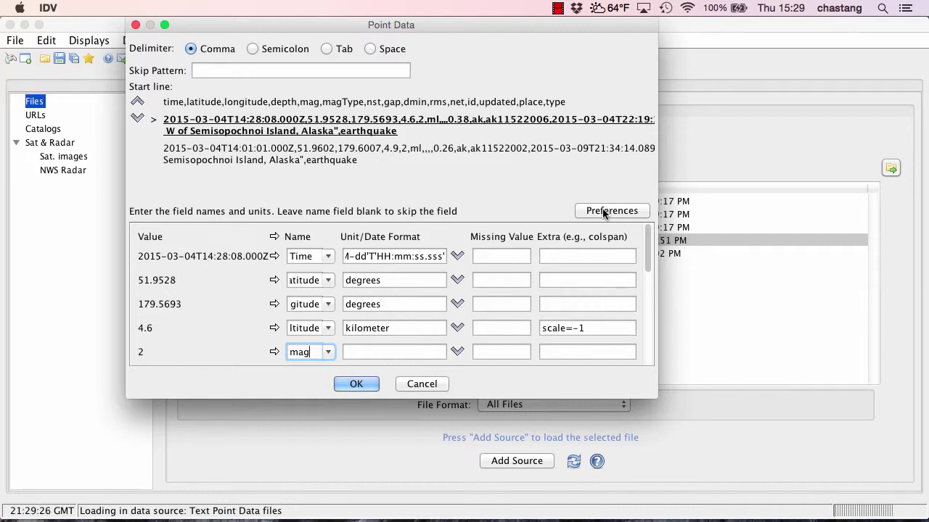
Save the field settings as the preset csv3, then dismiss the preferences menu.
left_click(603, 213)
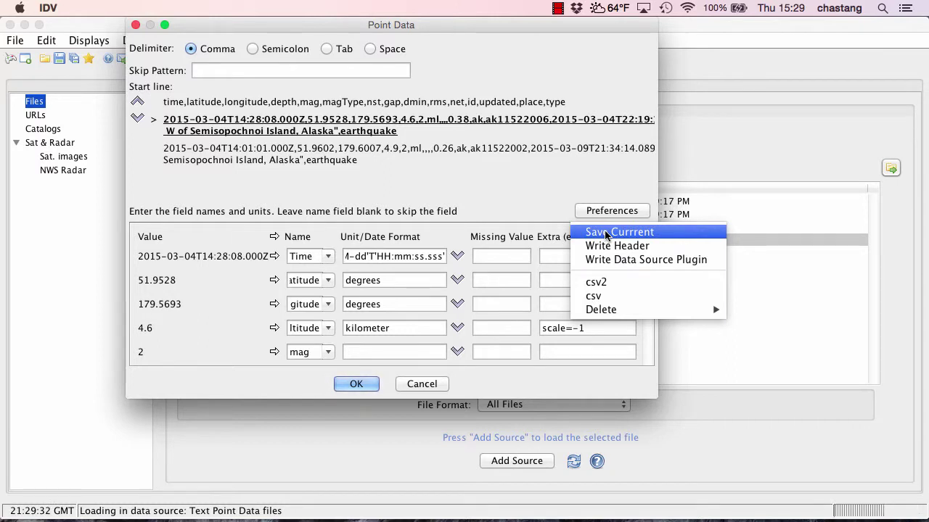
left_click(608, 232)
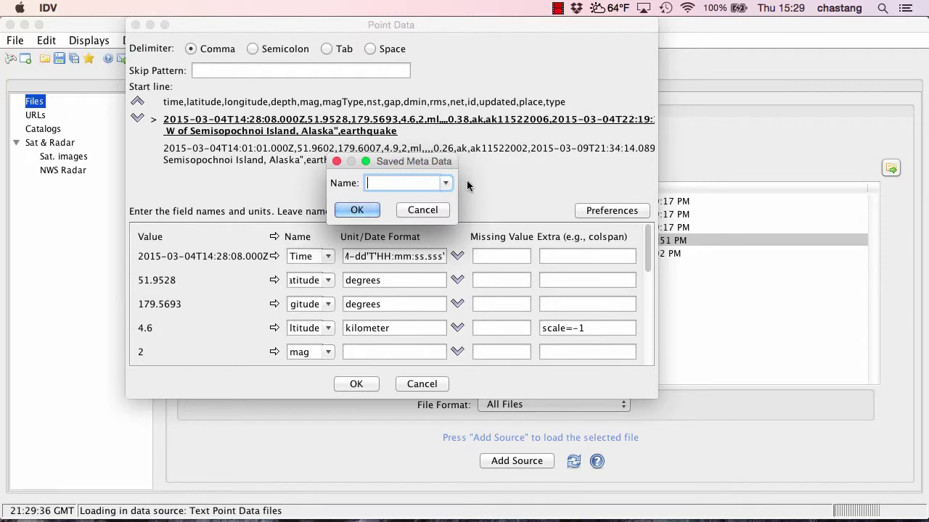
type("csv3")
left_click(367, 210)
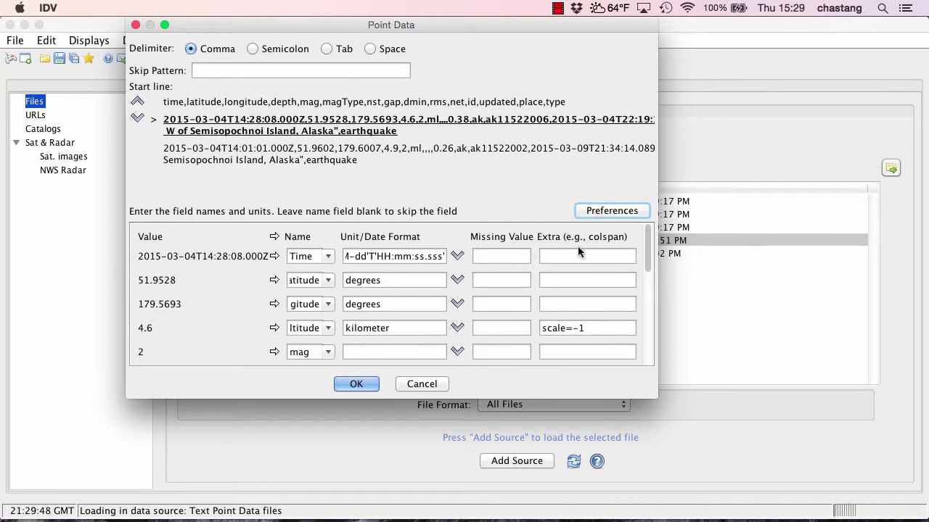
left_click(612, 211)
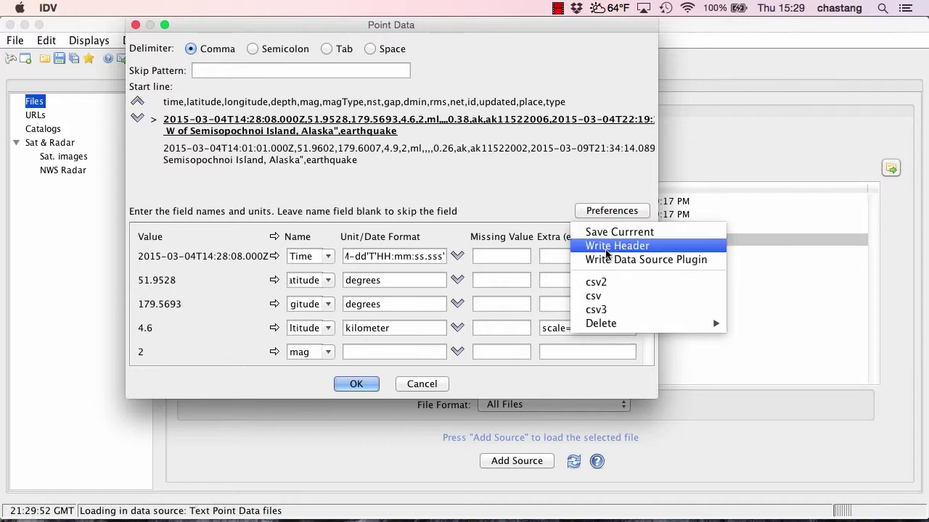
left_click(543, 195)
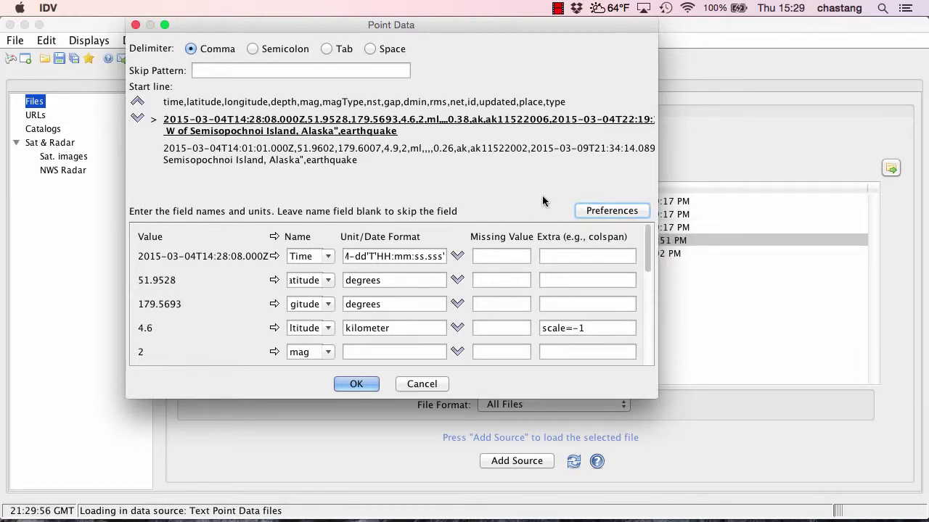
Accept the field setup, select the Point Data field and choose the Point Data List display.
left_click(356, 384)
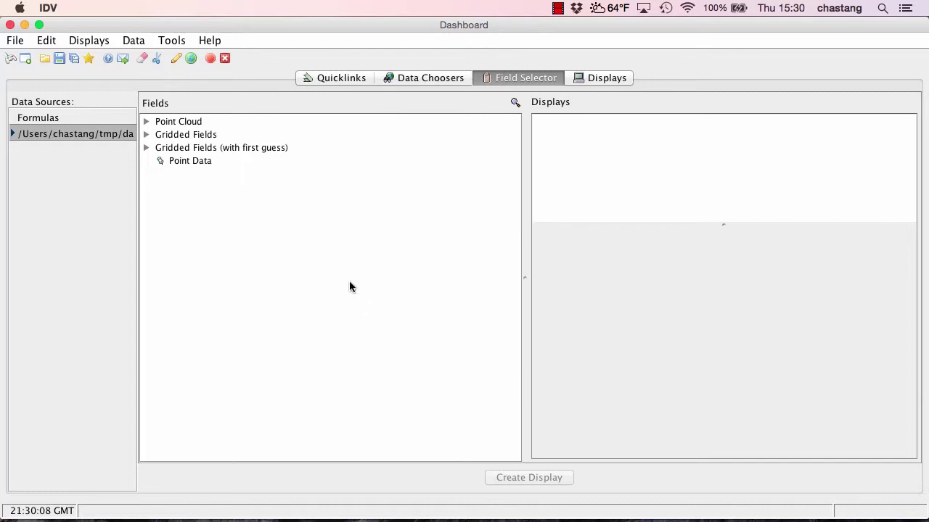
left_click(189, 161)
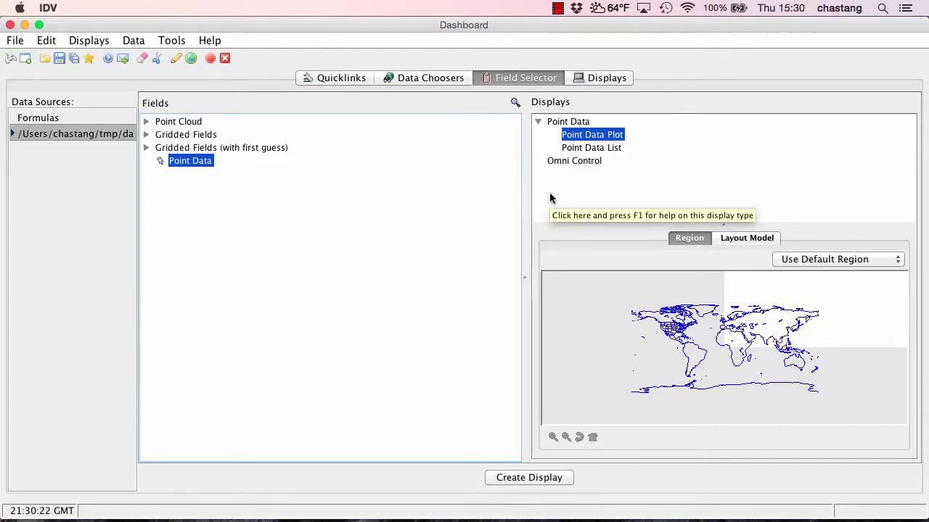
left_click(599, 150)
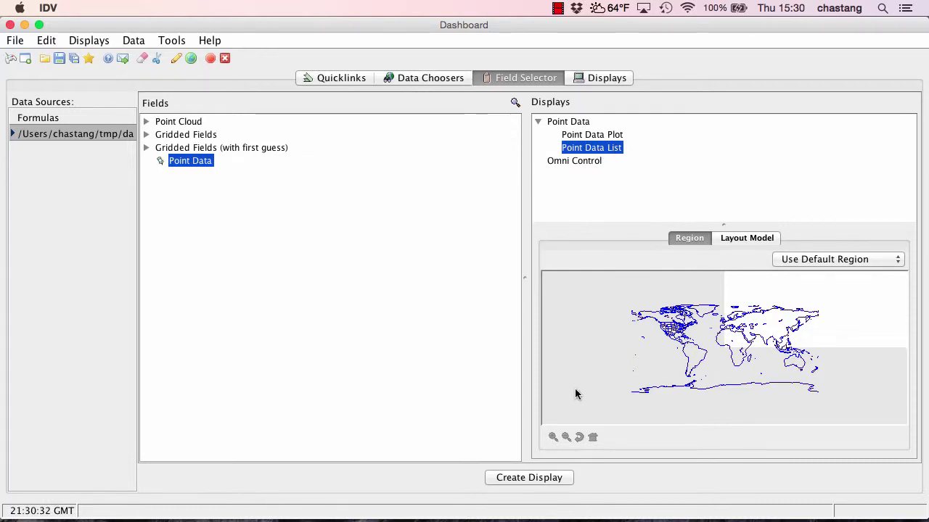
Create the Point Data List and add mag to its displayed fields.
left_click(544, 476)
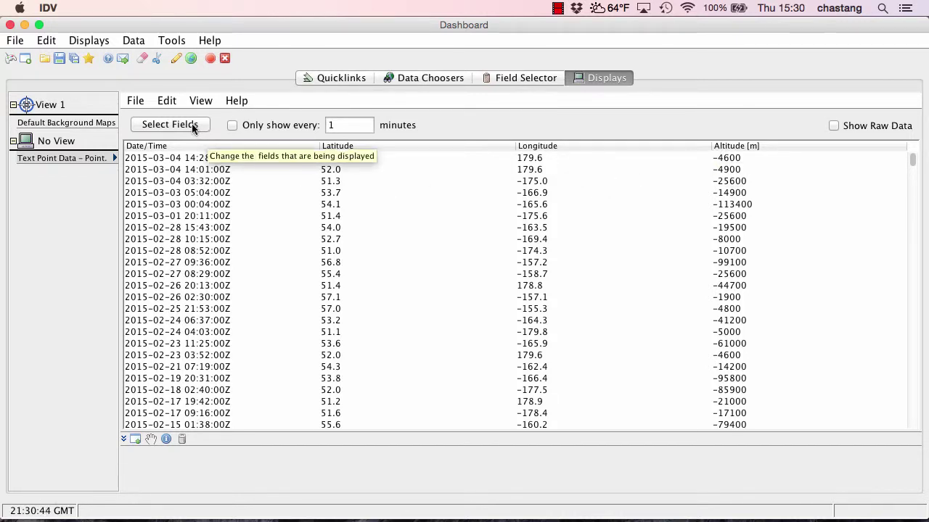
left_click(159, 125)
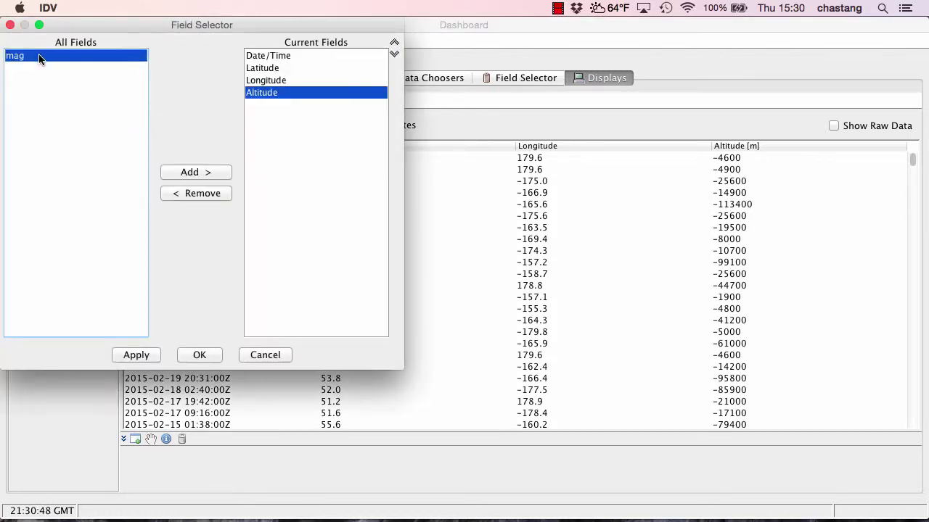
left_click(193, 173)
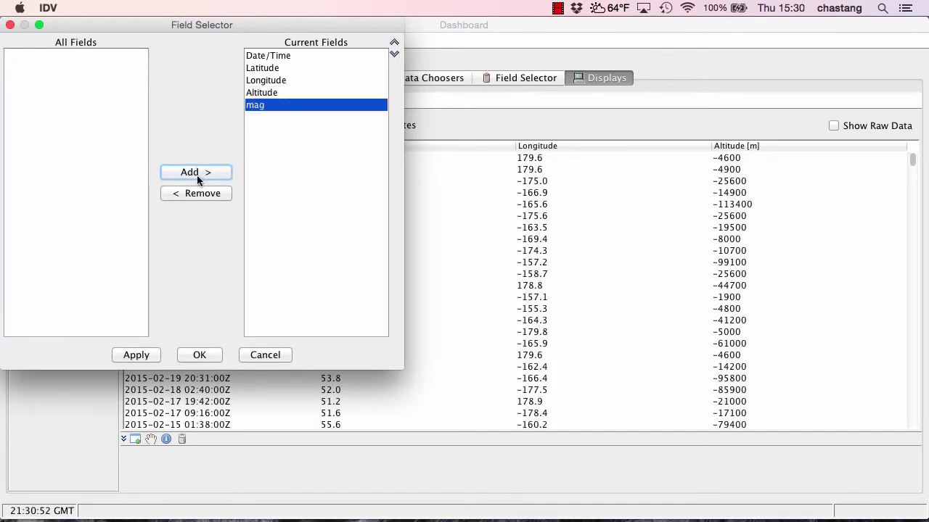
left_click(195, 356)
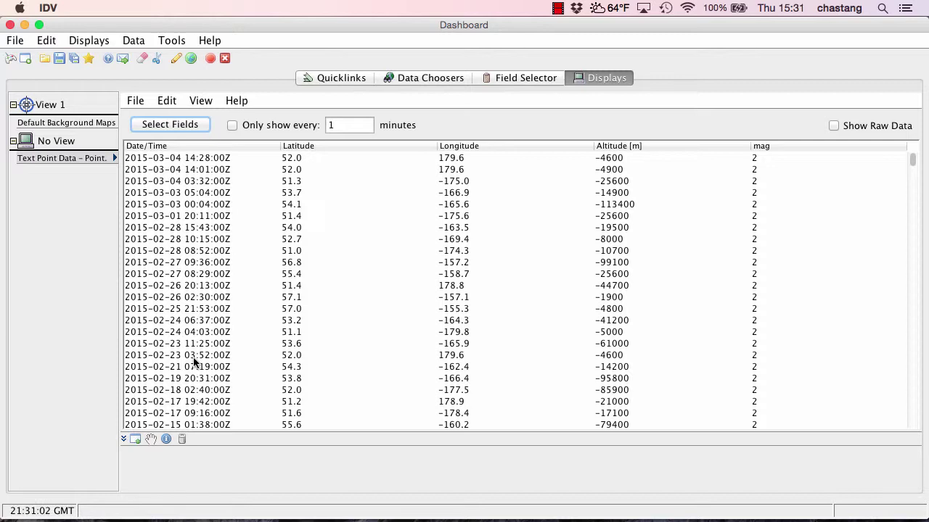
Sort the table by Date/Time, toggling between oldest-first and newest-first.
left_click(186, 150)
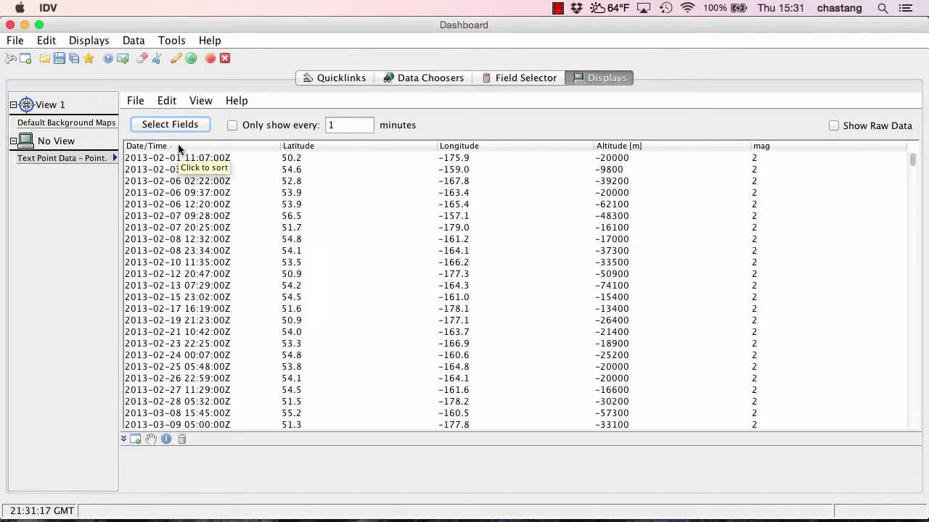
left_click(180, 148)
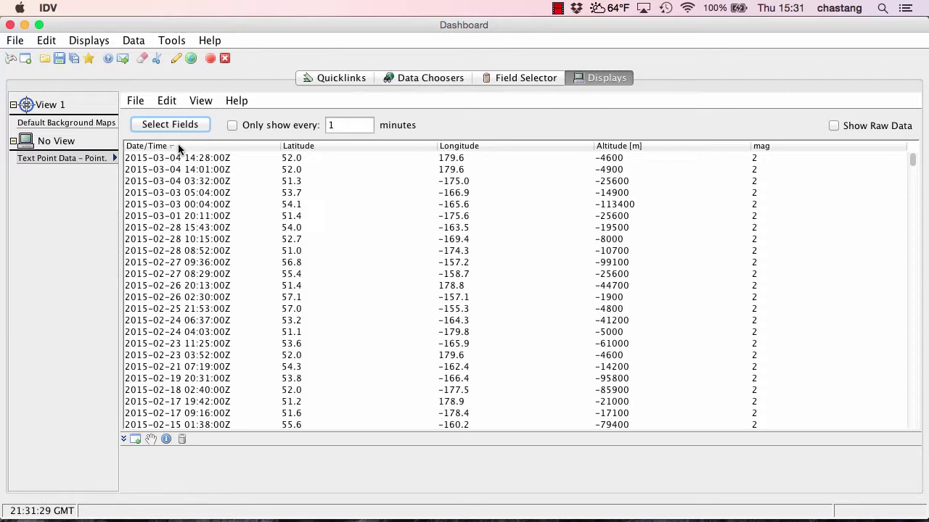
left_click(176, 145)
left_click(176, 146)
Create a Point Data Plot display from the Point Data field.
left_click(537, 79)
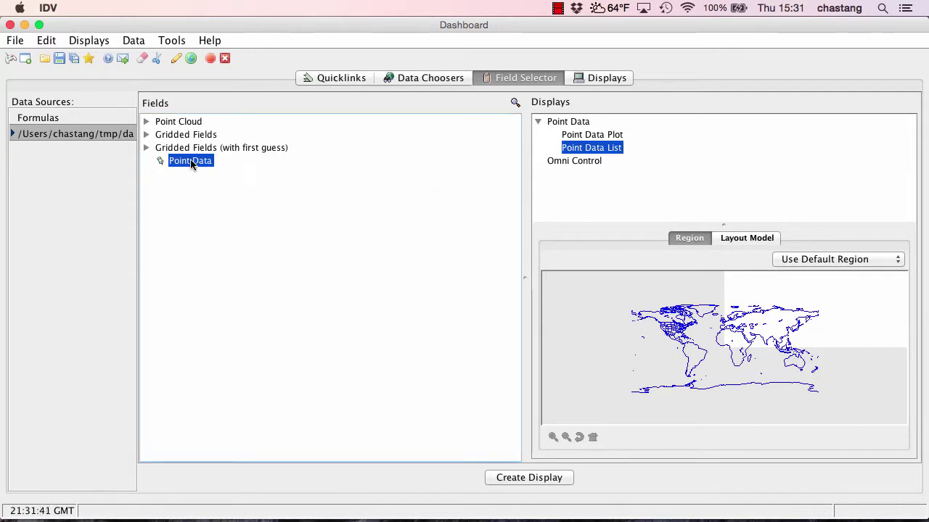
left_click(590, 137)
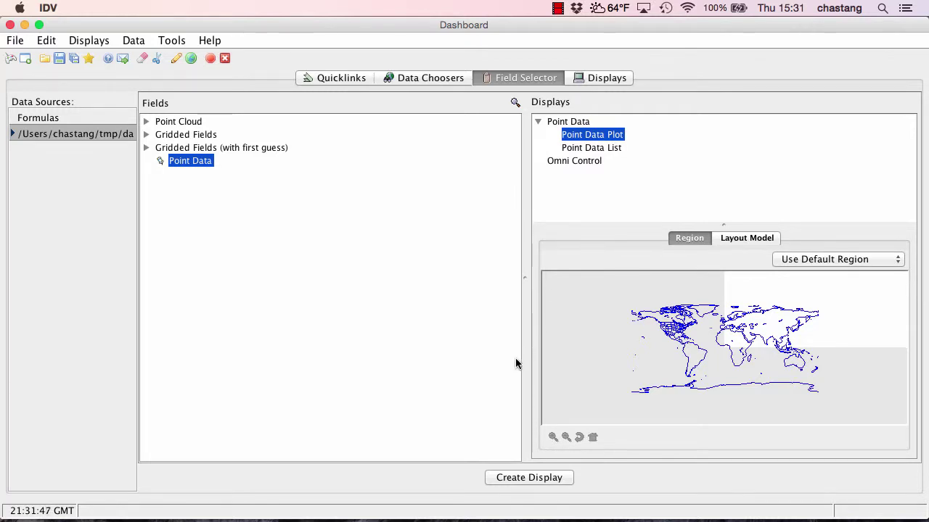
left_click(529, 479)
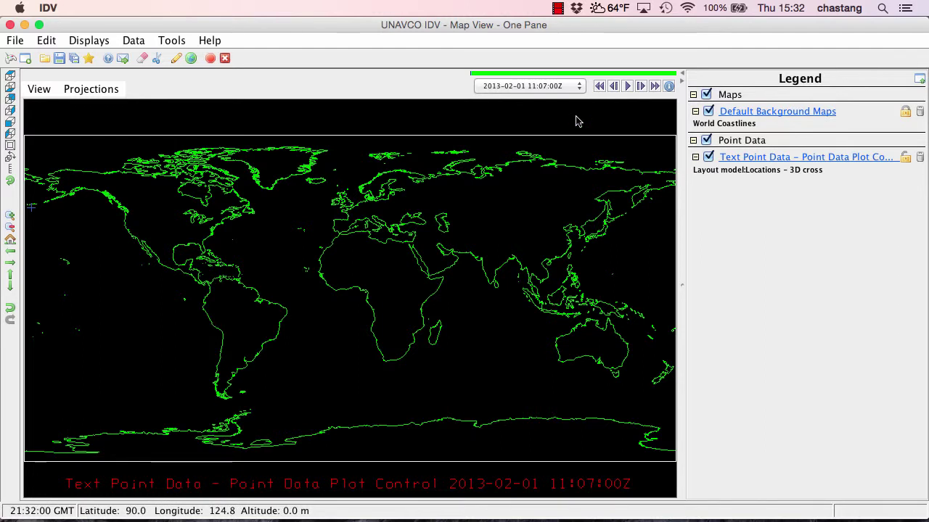
Browse the time steps, animate through them, then delete the Text Point Data plot.
left_click(579, 86)
scroll(568, 118, "down", 2)
left_click_drag(584, 105, 583, 168)
left_click(582, 193)
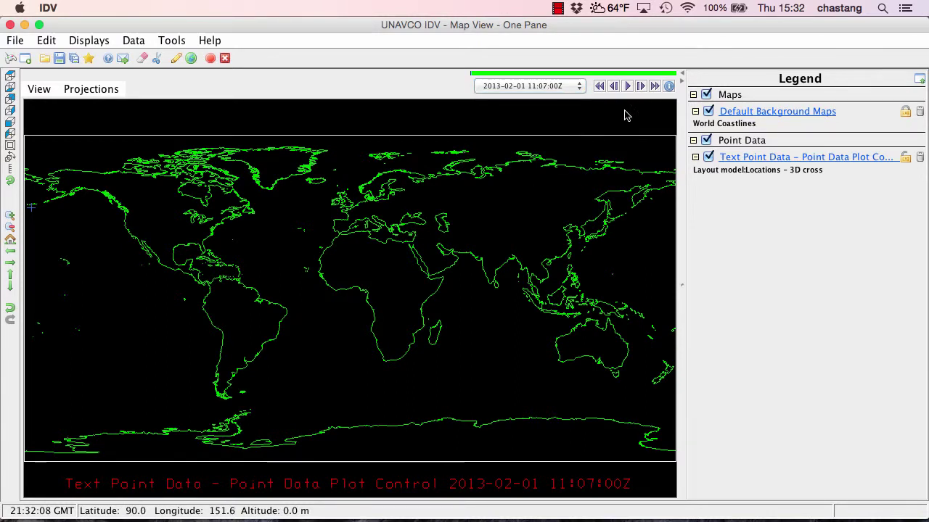
left_click(627, 86)
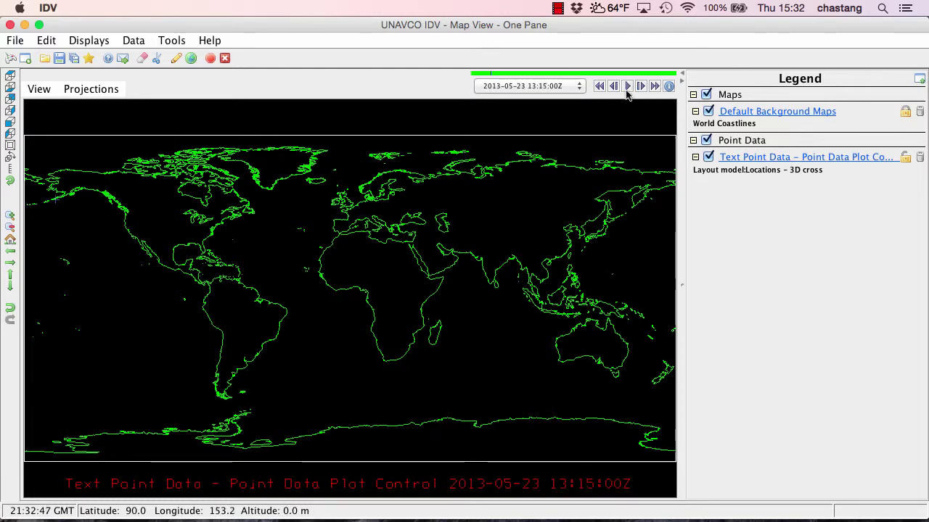
left_click(920, 158)
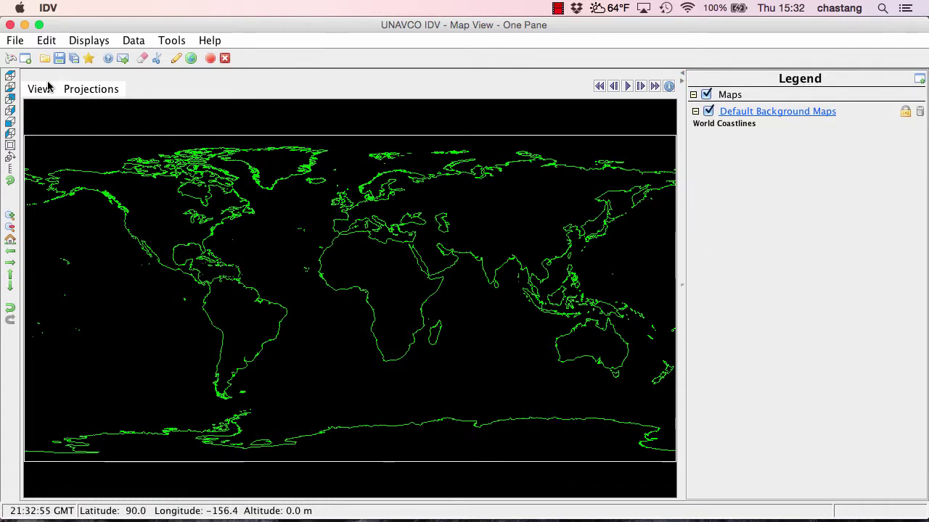
Set the data.csv source's Bin Size to 30 Days in its Properties and apply.
left_click(10, 58)
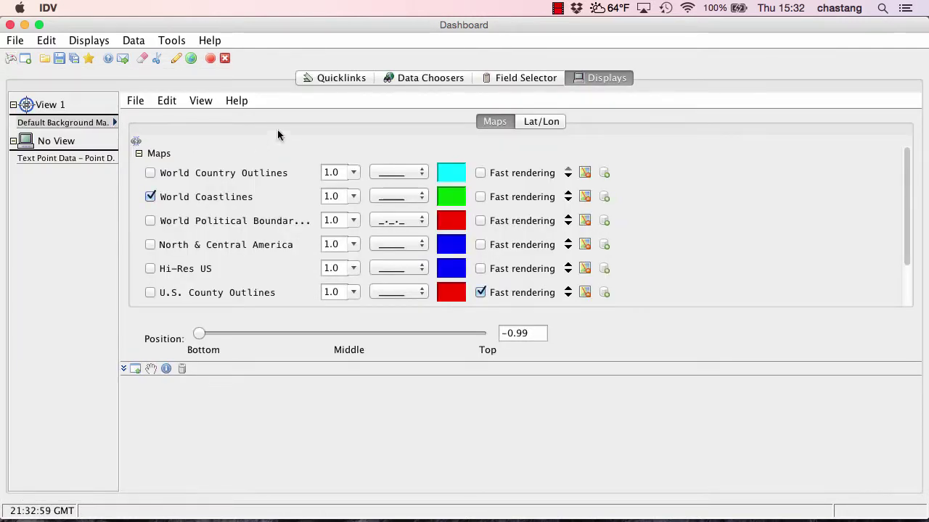
left_click(512, 77)
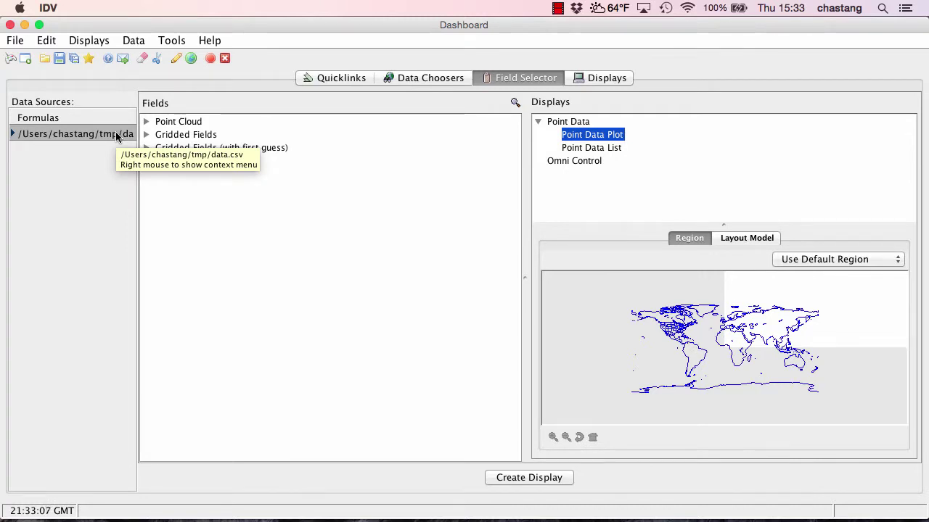
right_click(116, 137)
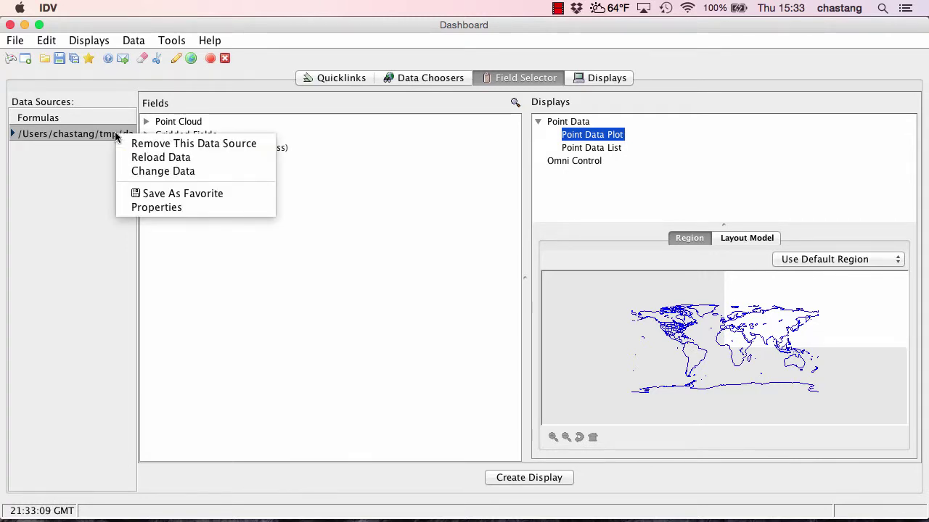
left_click(133, 211)
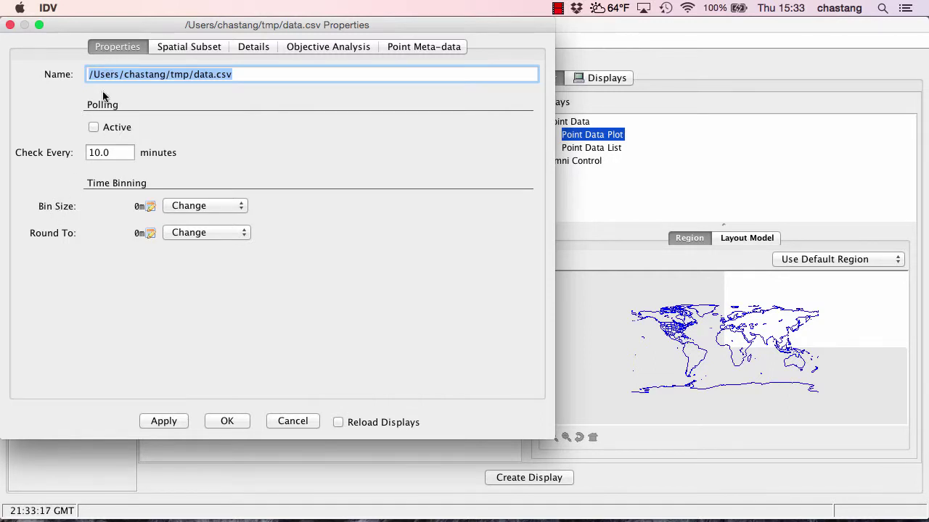
left_click(151, 209)
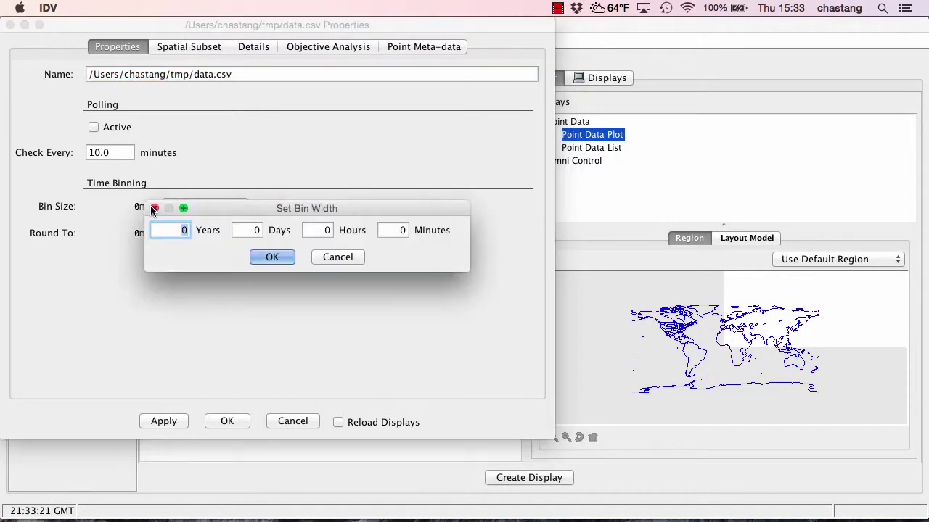
left_click(255, 231)
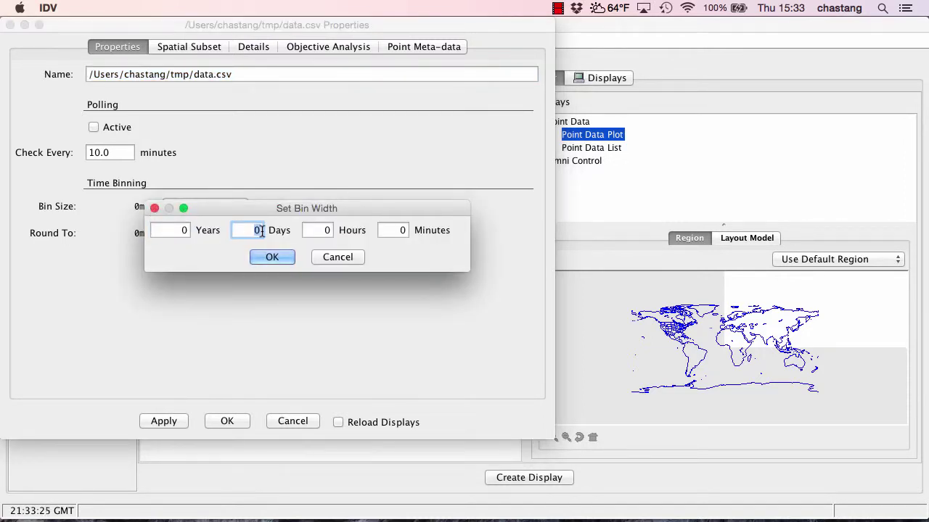
type("3")
left_click(276, 258)
left_click(238, 421)
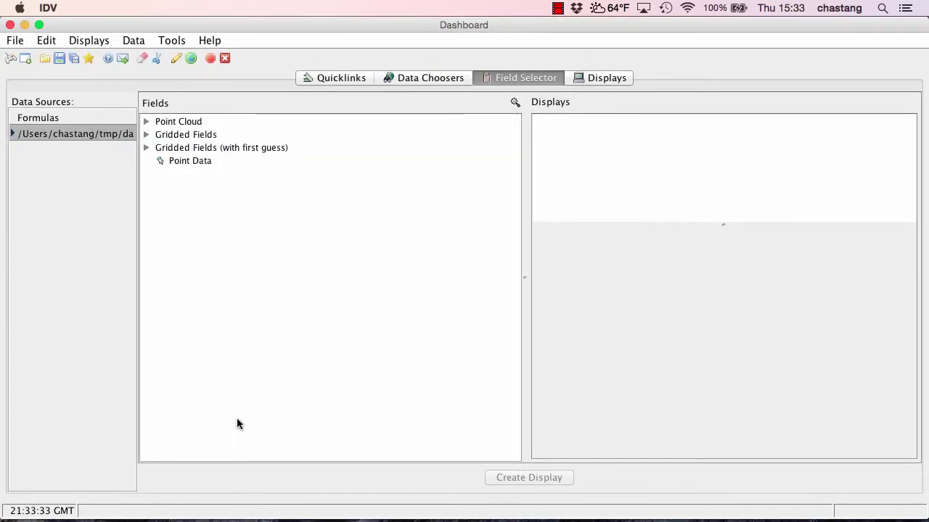
Create a new Text Point Data plot from the binned source's Point Data field.
left_click(192, 161)
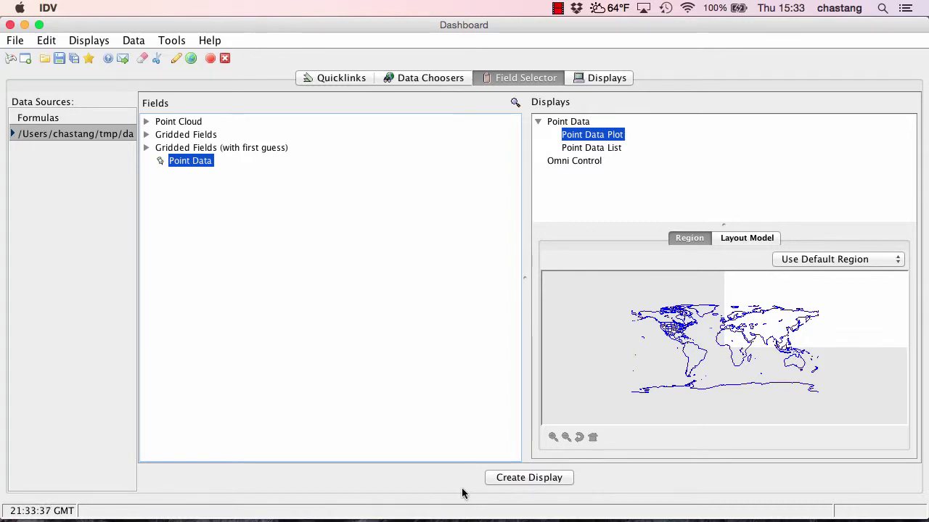
left_click(513, 479)
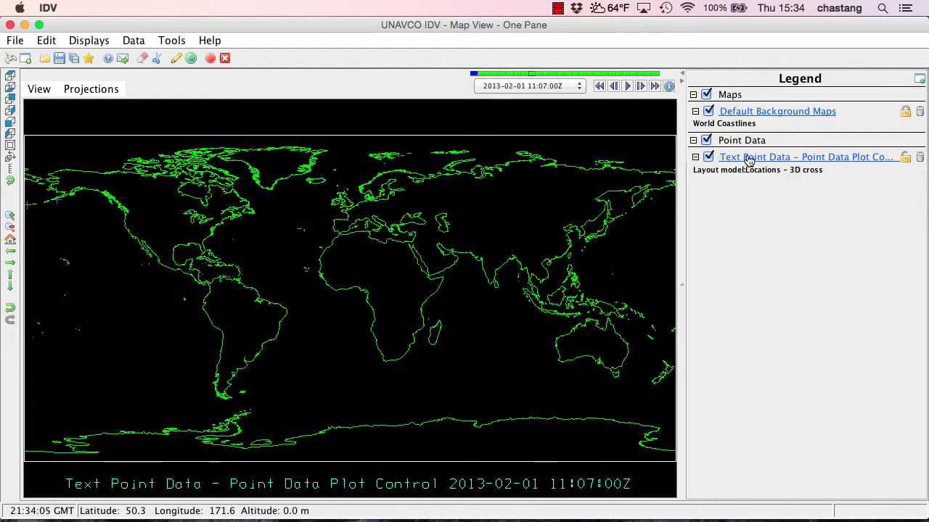
Change the Text Point Data layout model to Focal mechanism beachball and return to the map.
left_click(749, 159)
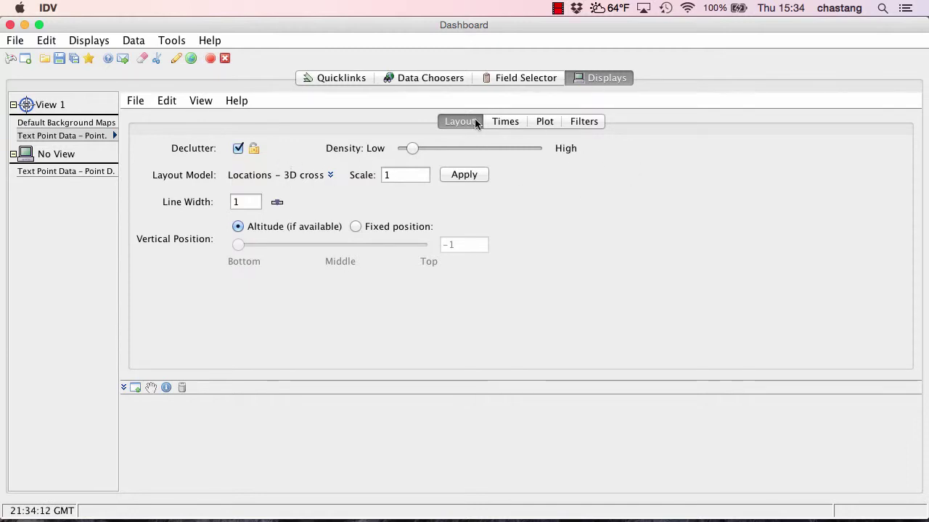
left_click(330, 177)
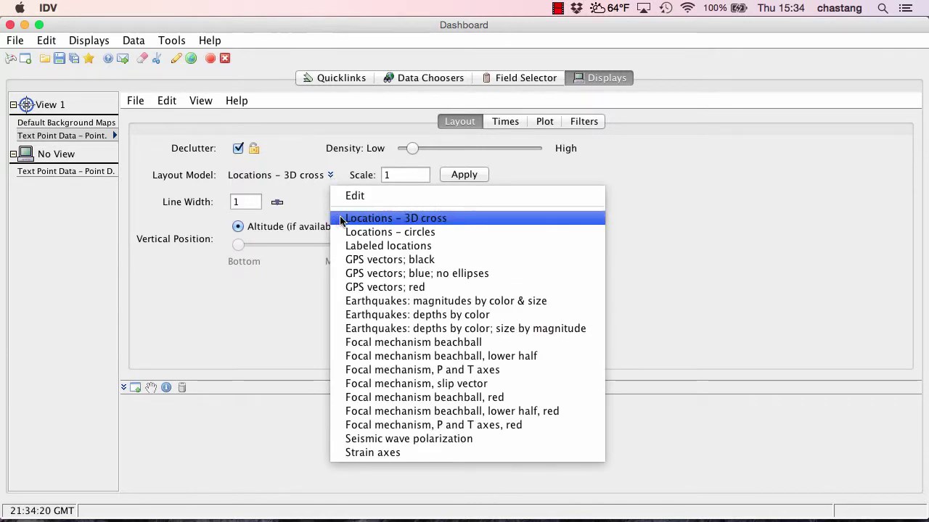
left_click(362, 344)
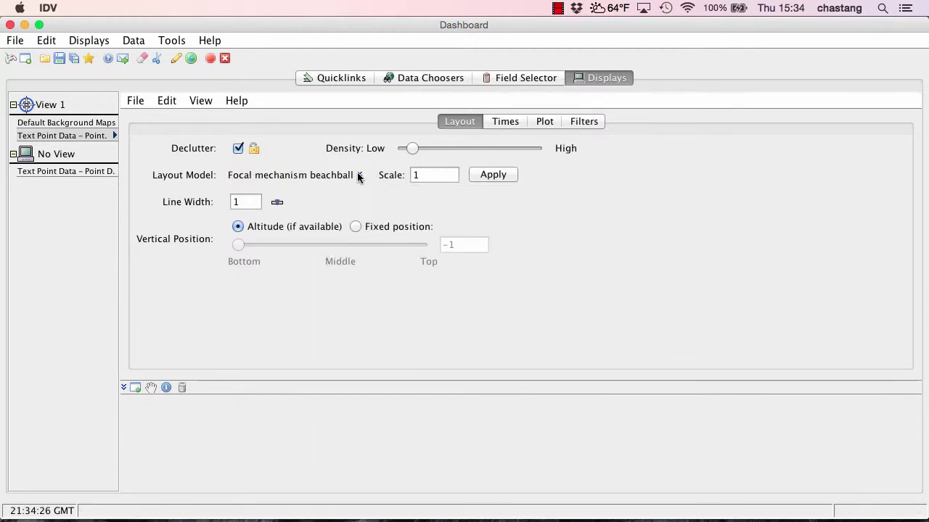
left_click(357, 176)
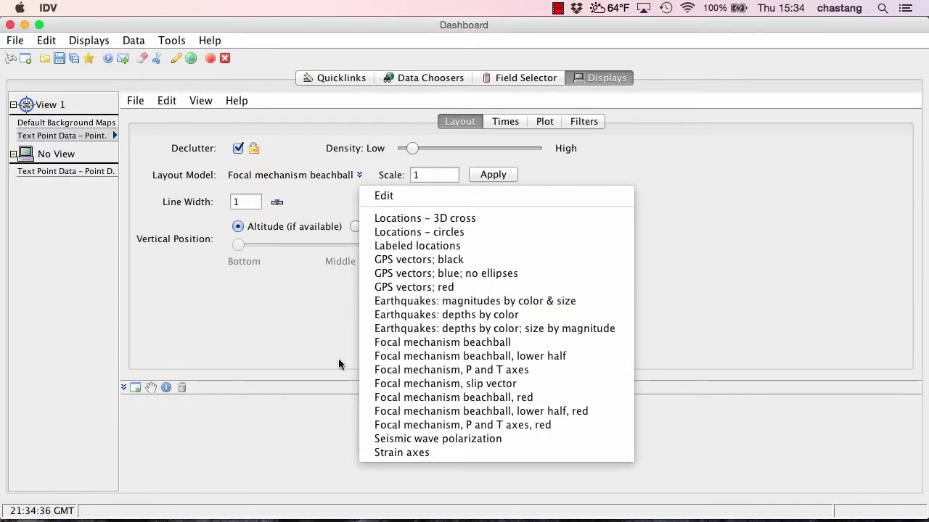
left_click(317, 349)
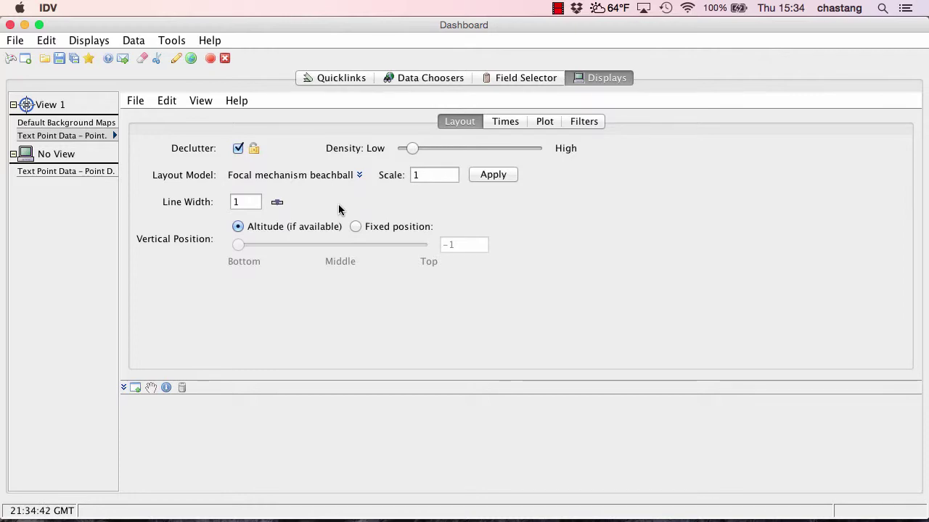
key("super+grave")
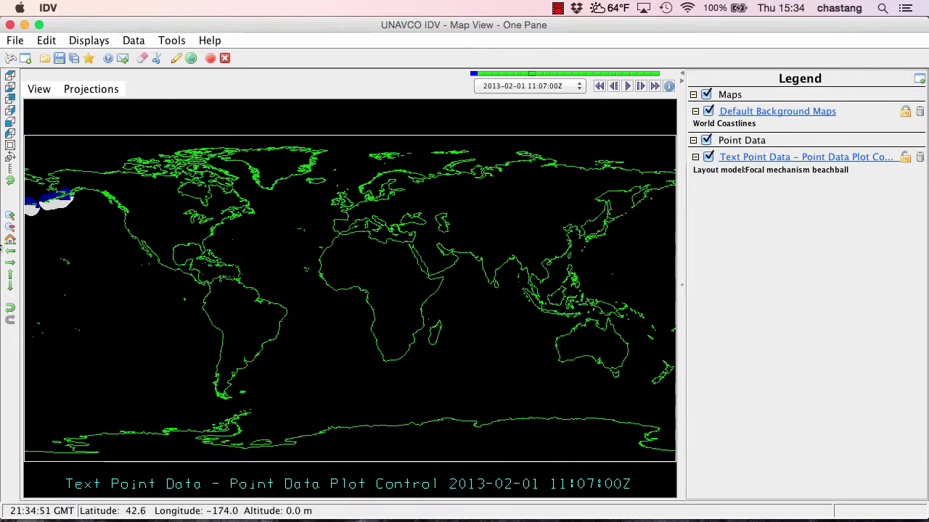
Zoom in on the North Pacific beachballs near Alaska and switch to the side viewpoint.
left_click(10, 252)
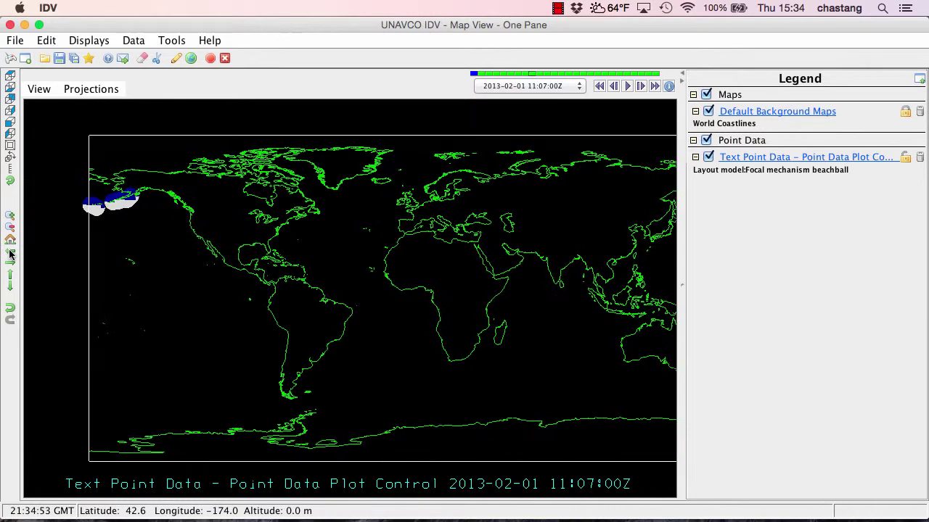
left_click(10, 251)
left_click(11, 276)
left_click(11, 276)
scroll(247, 379, "up", 3)
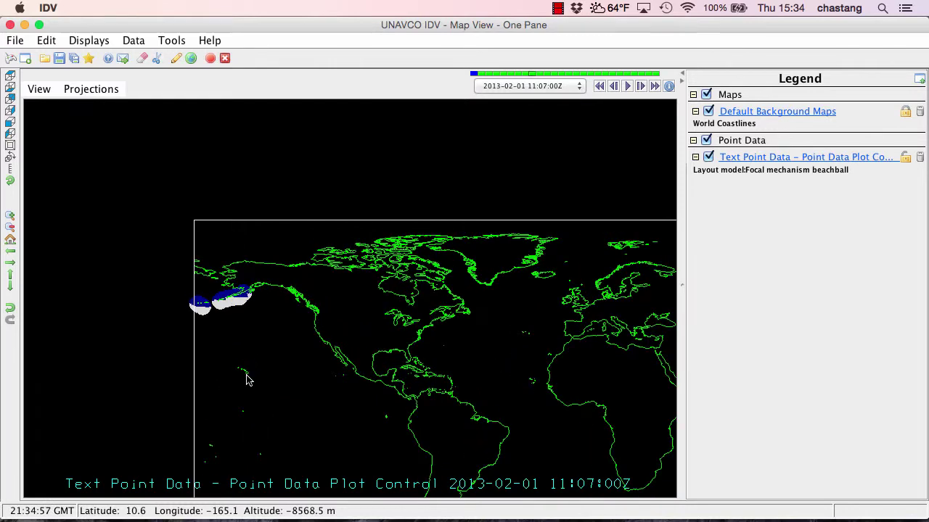
scroll(247, 378, "up", 3)
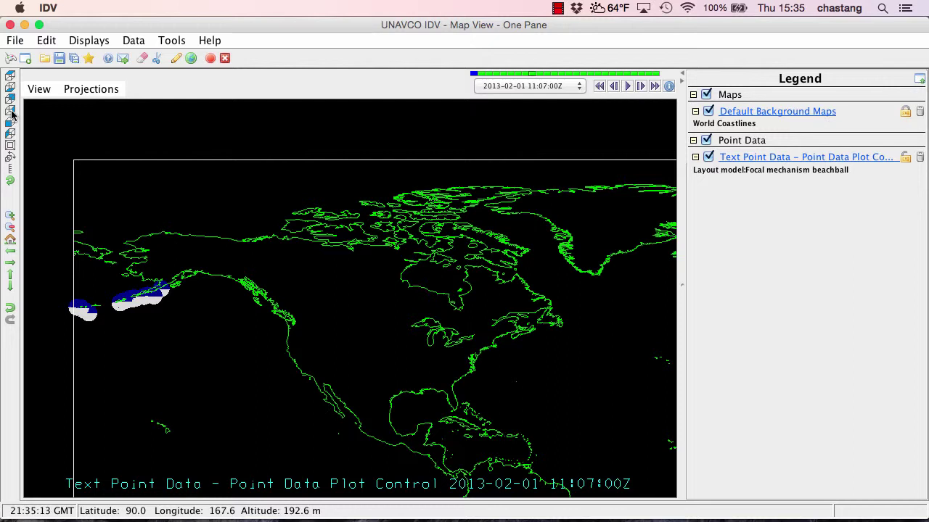
left_click(11, 111)
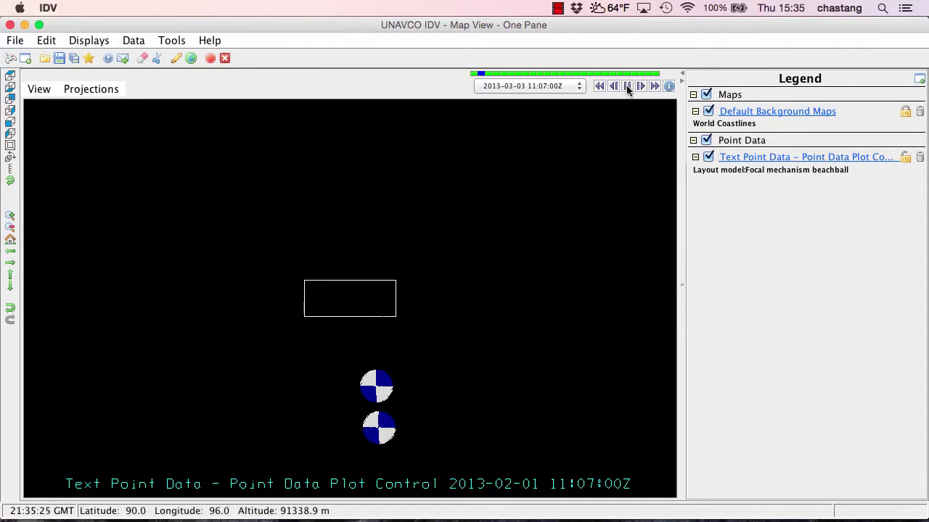
left_click(627, 86)
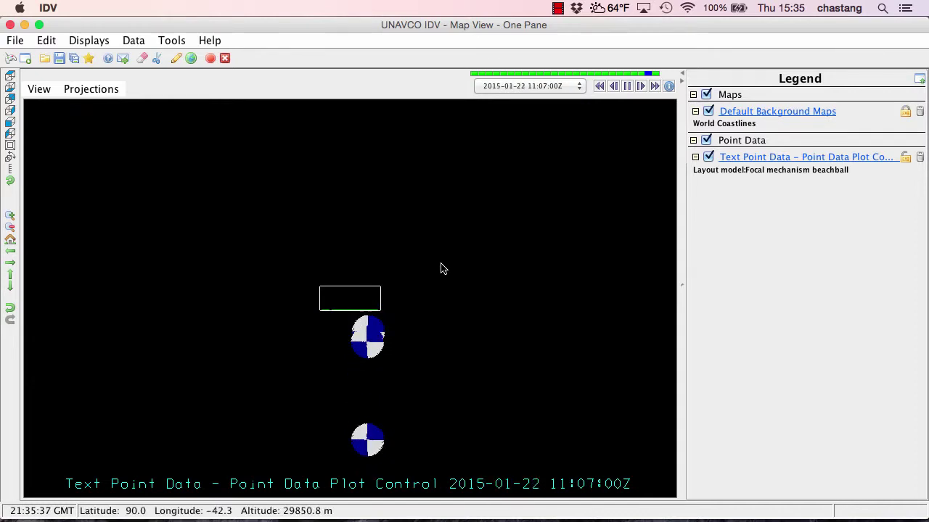
left_click(628, 86)
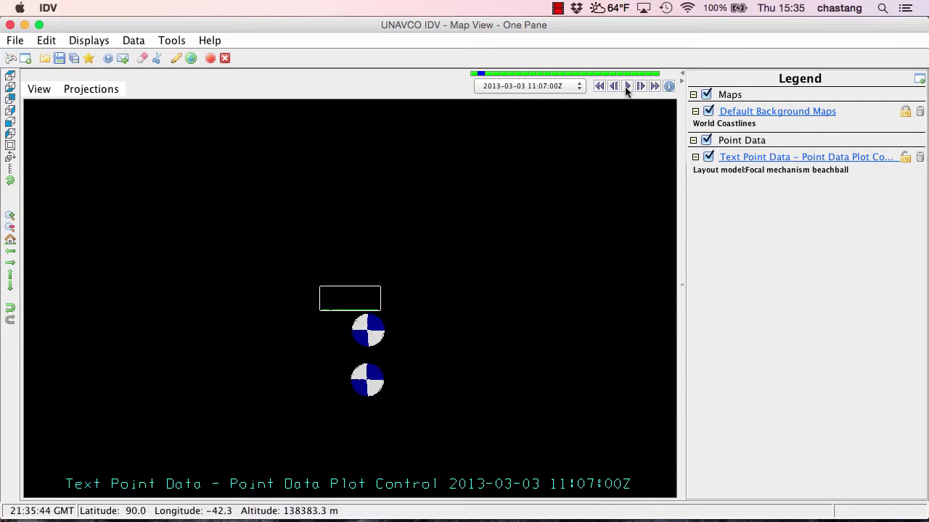
Add and apply an Altitude > -10[km] filter rule on the Text Point Data display.
left_click(768, 159)
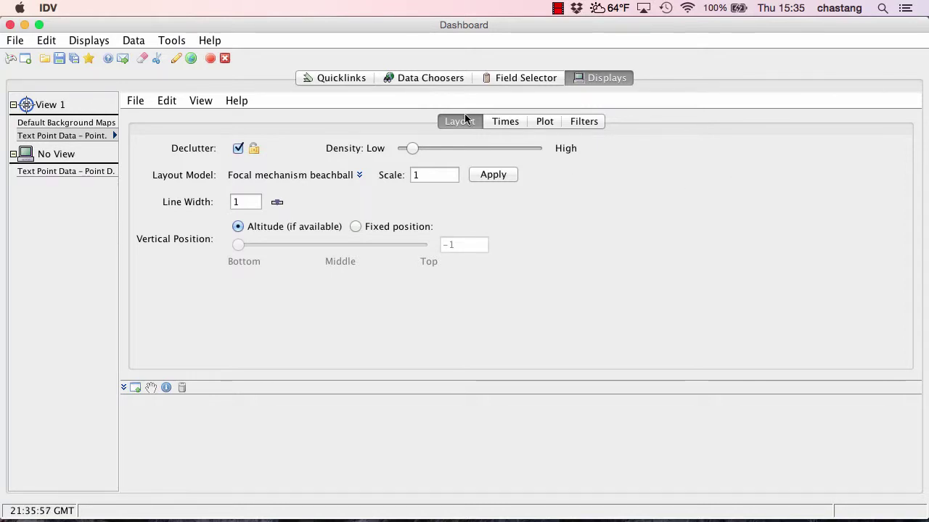
left_click(582, 122)
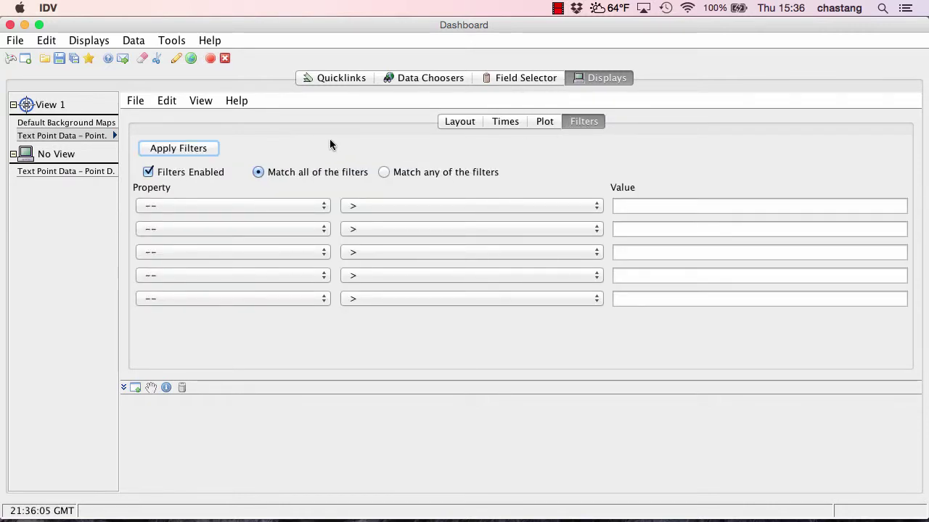
left_click(243, 206)
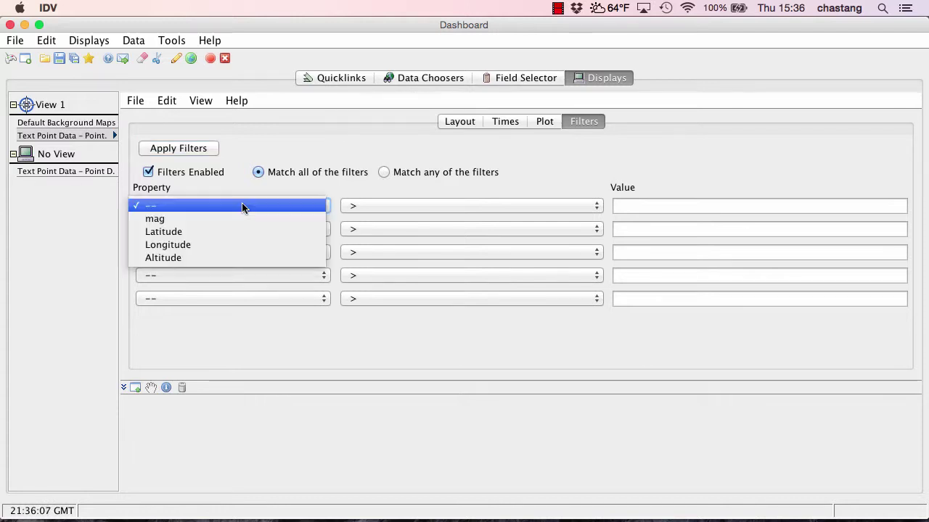
left_click(240, 258)
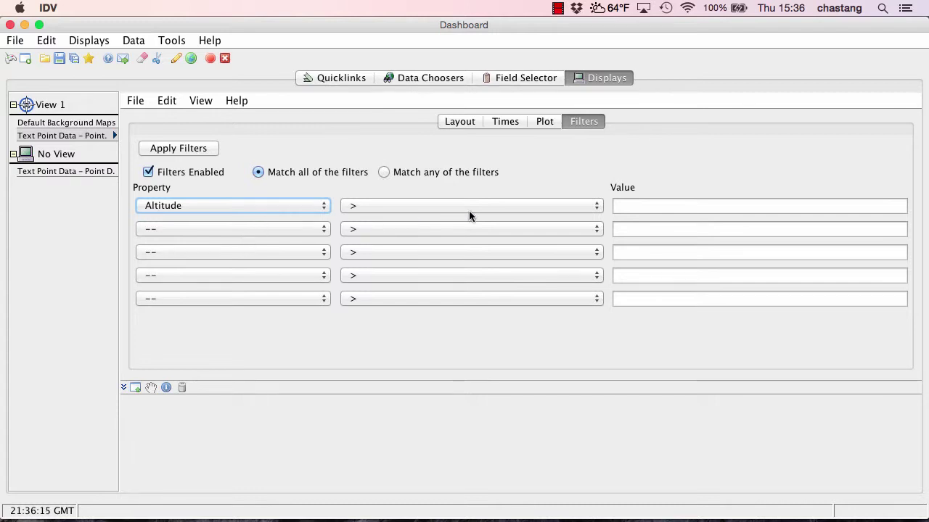
left_click(644, 206)
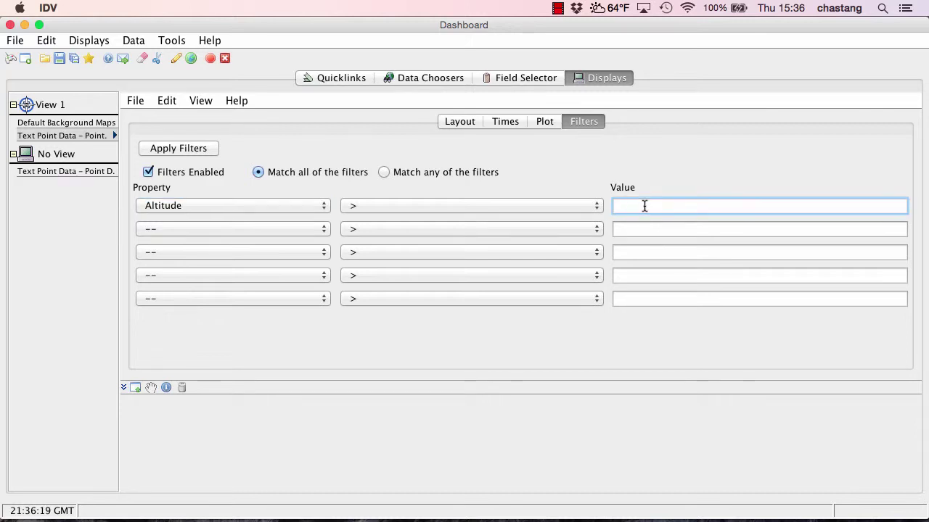
type("-10")
type("0")
type("km")
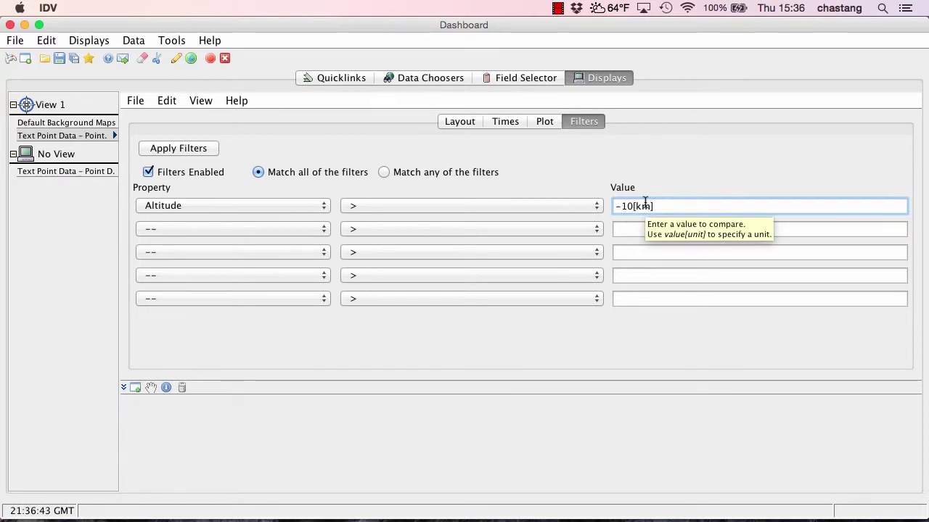
left_click(205, 148)
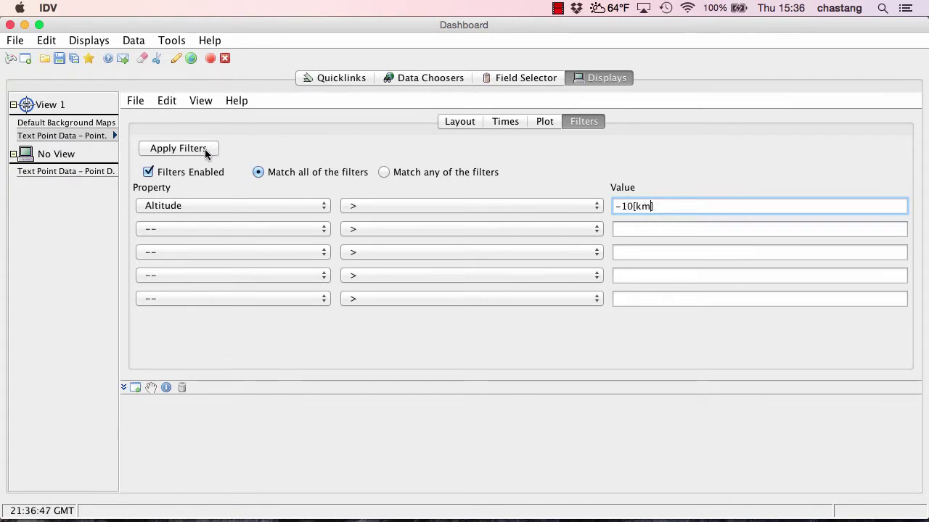
left_click(205, 149)
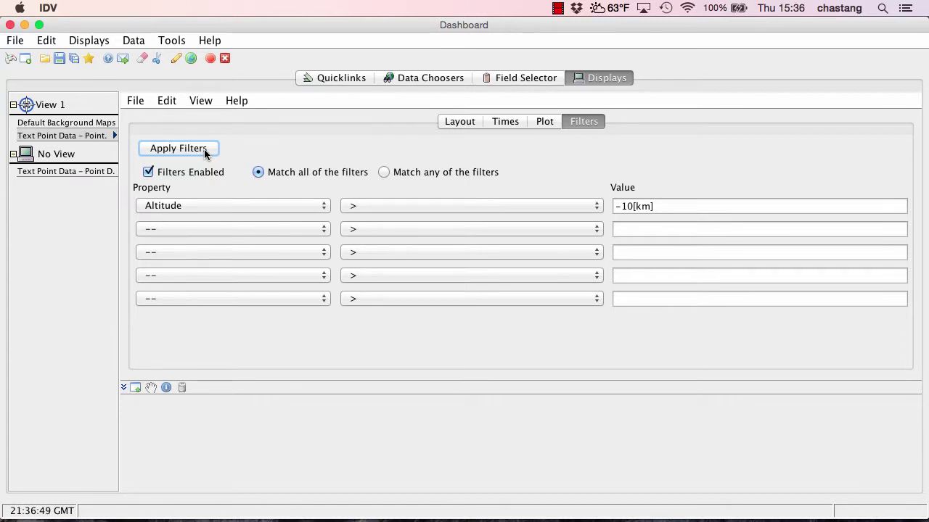
key("super+grave")
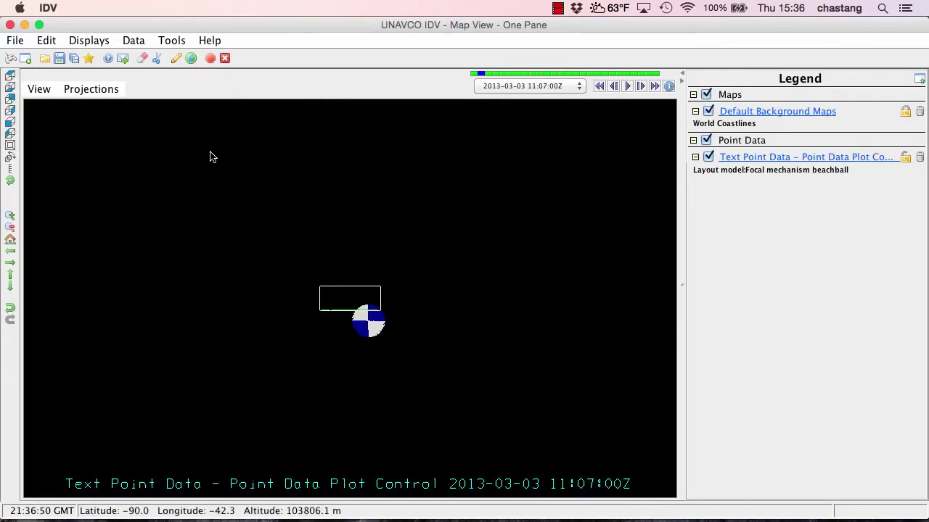
scroll(346, 349, "down", 1)
scroll(346, 349, "up", 5)
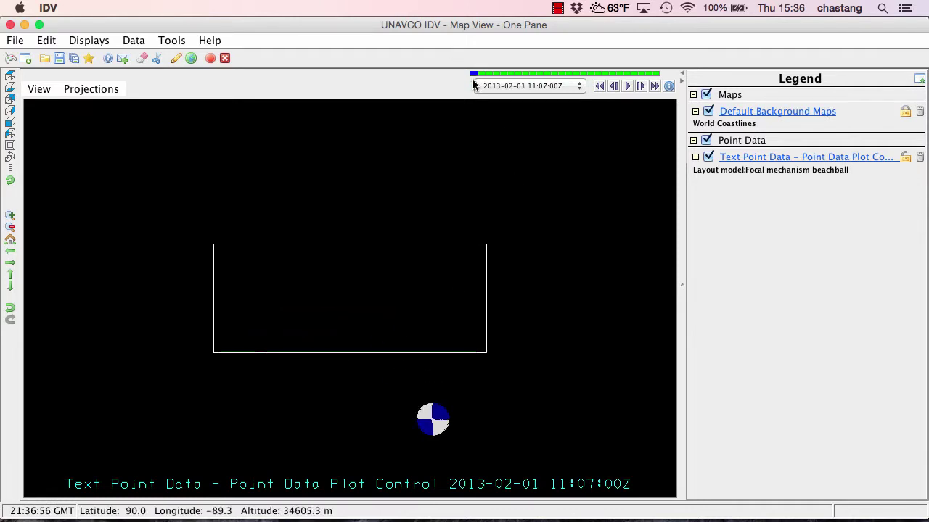
left_click(628, 86)
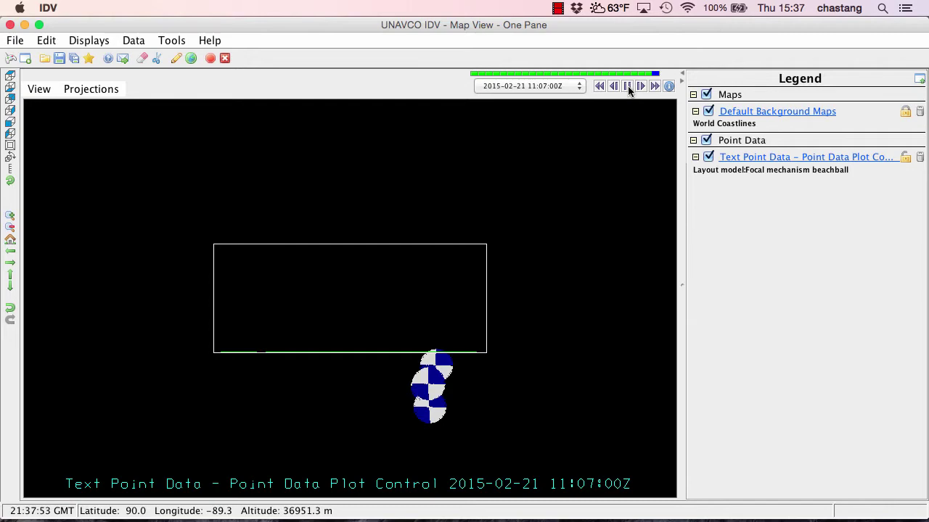
left_click(628, 86)
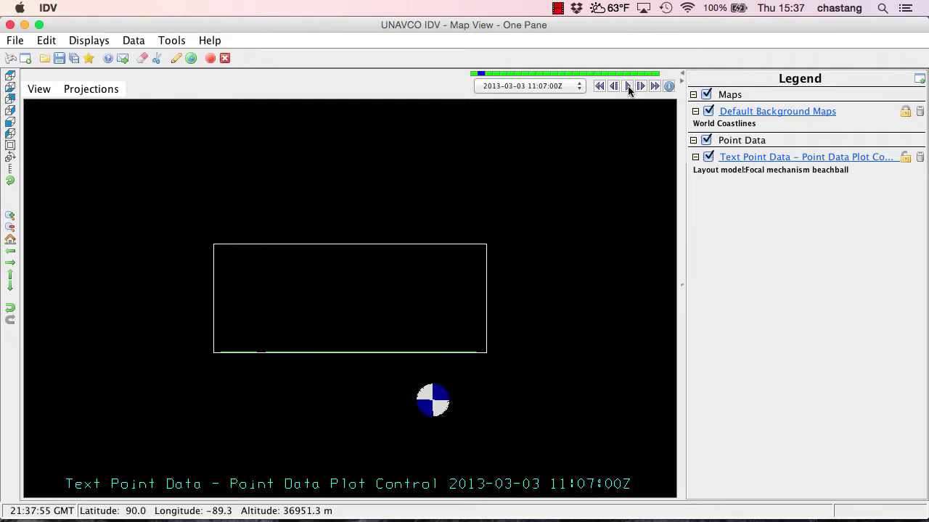